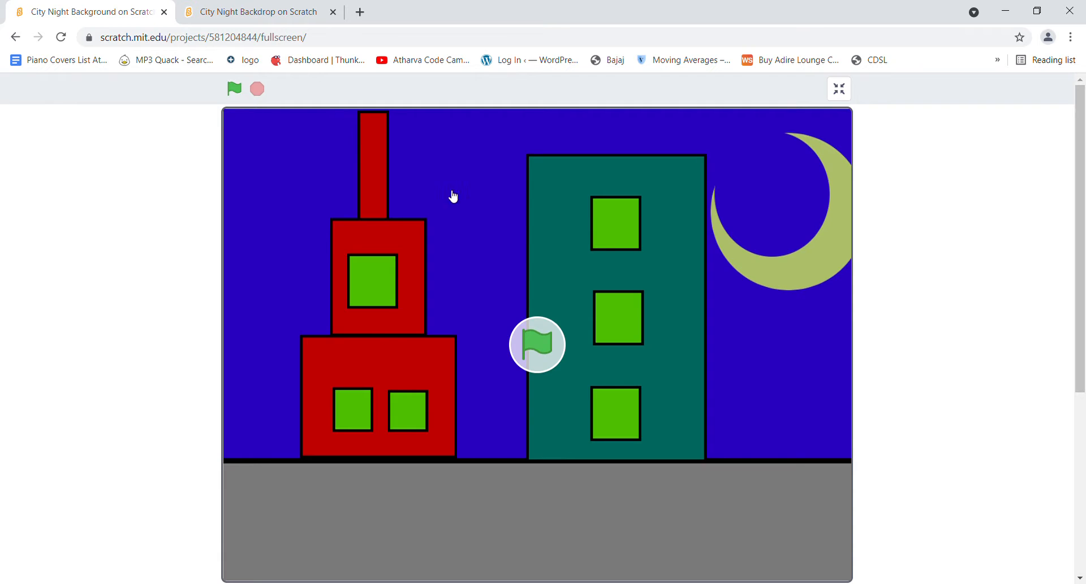
# Run the finished city night example project and switch to the City Night Backdrop project
pyautogui.click(569, 318)
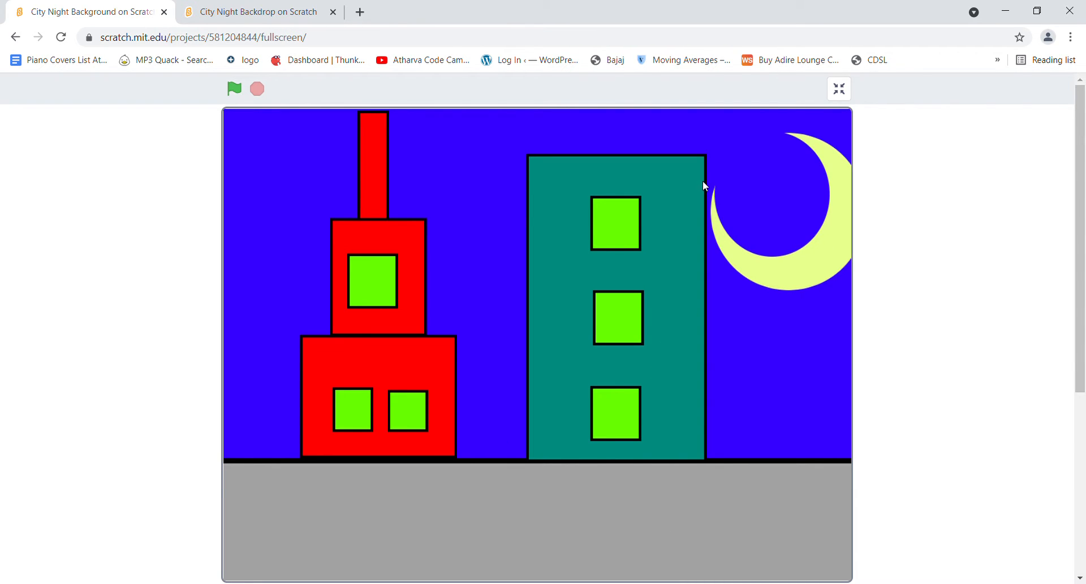
pyautogui.click(310, 5)
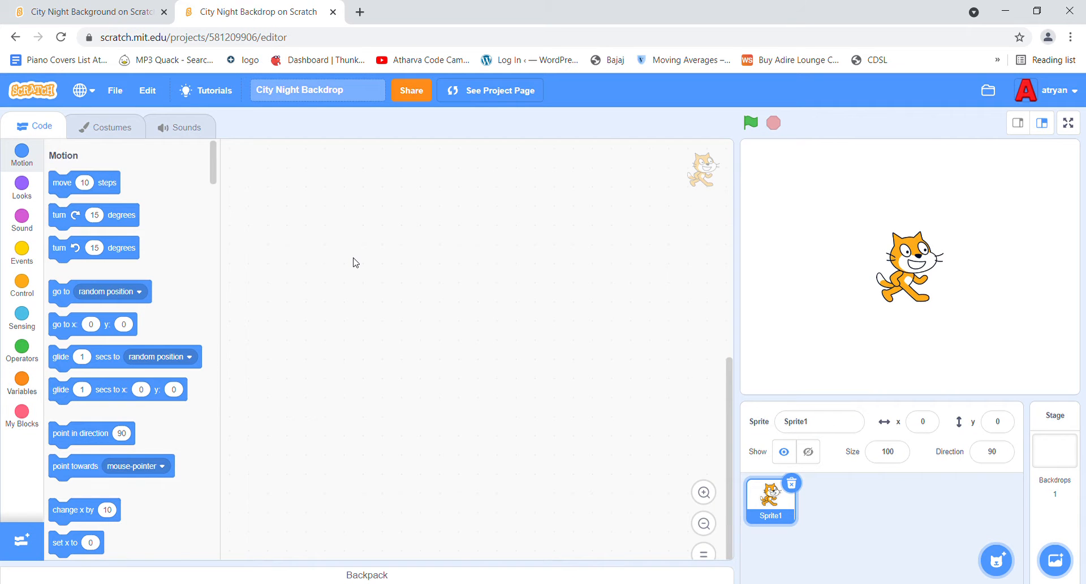
# Delete the cat sprite and open the stage's blank backdrop for editing
pyautogui.click(791, 482)
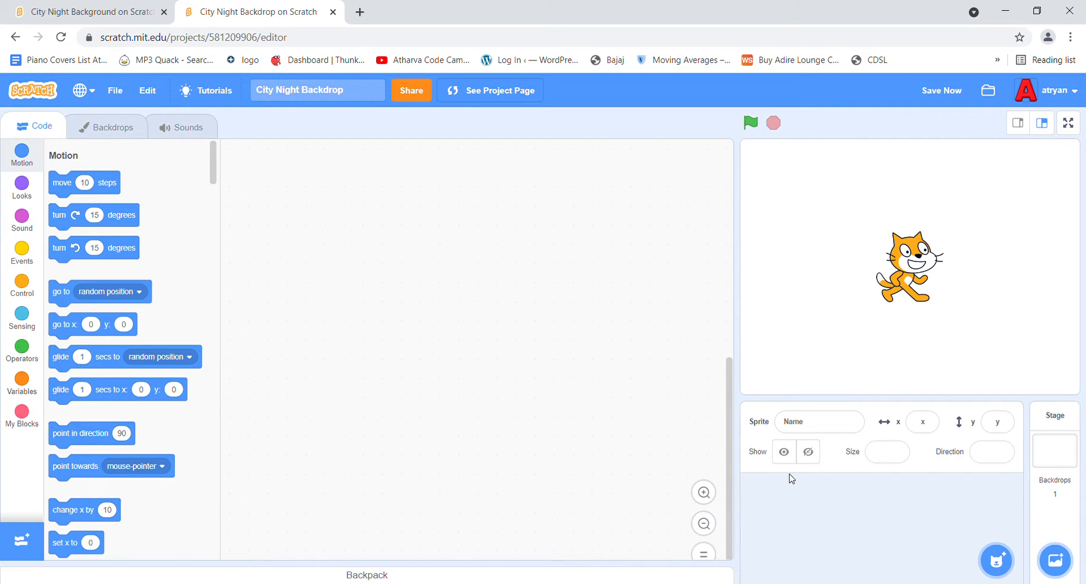
pyautogui.click(131, 135)
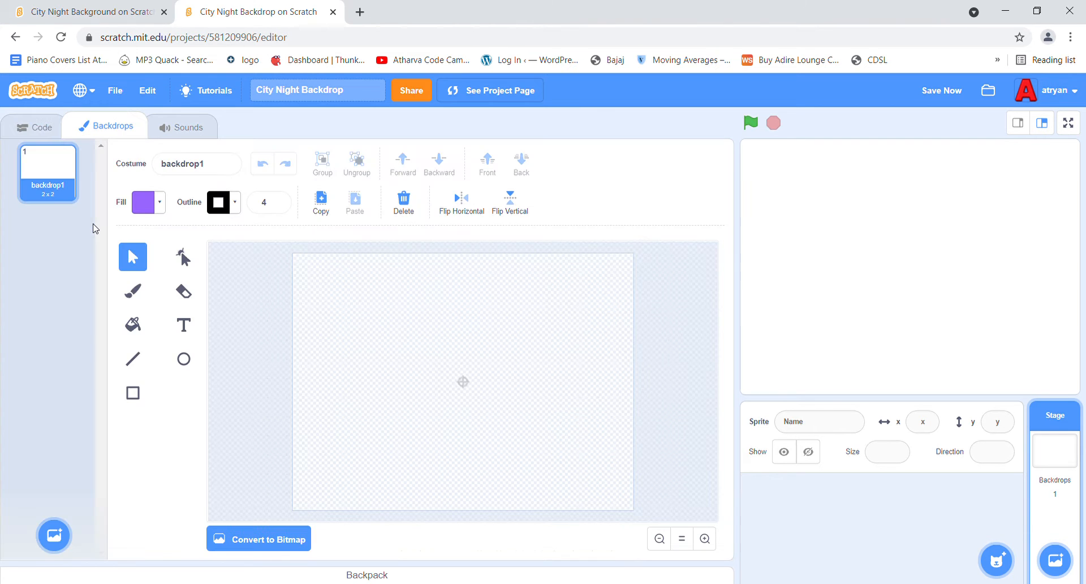
# Draw a grey ground rectangle about 554 by 125 across the canvas bottom, with fill saturation 0 and brightness 66
pyautogui.click(146, 399)
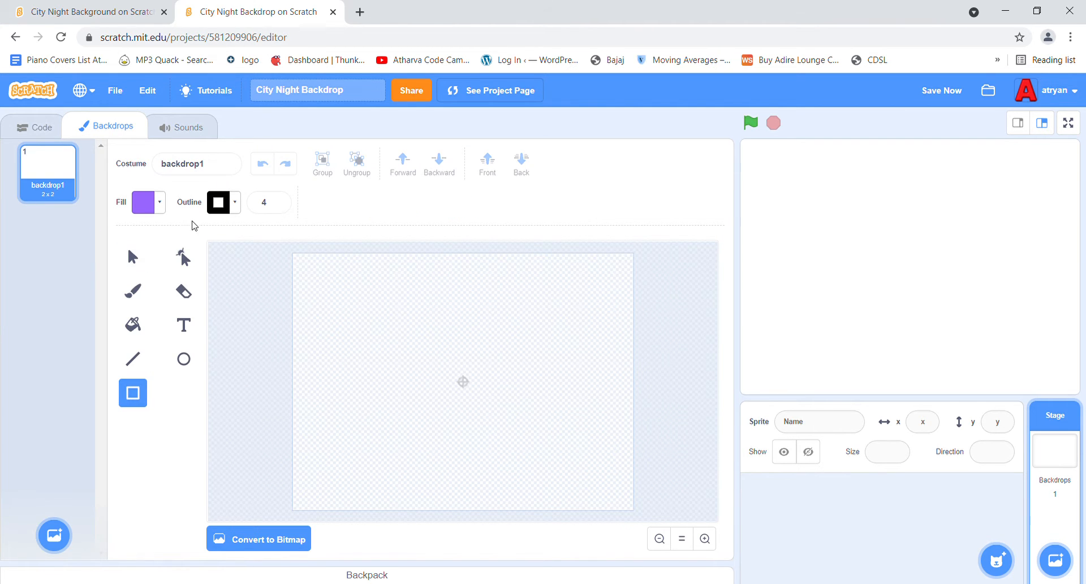
pyautogui.click(154, 211)
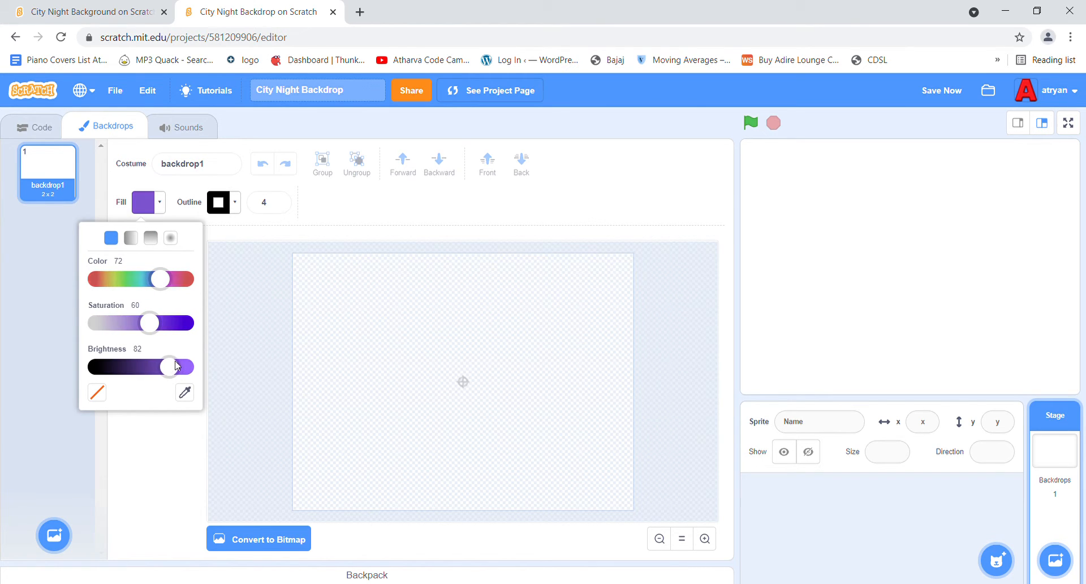
pyautogui.moveTo(149, 323); pyautogui.dragTo(36, 314)
pyautogui.moveTo(185, 367); pyautogui.dragTo(155, 368)
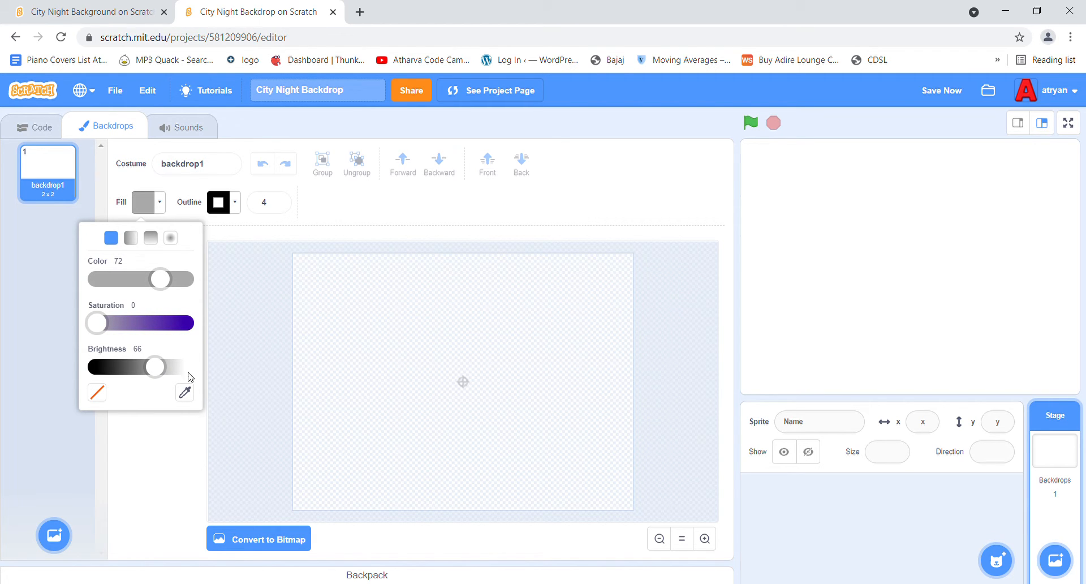
pyautogui.click(263, 445)
pyautogui.moveTo(261, 440); pyautogui.dragTo(657, 533)
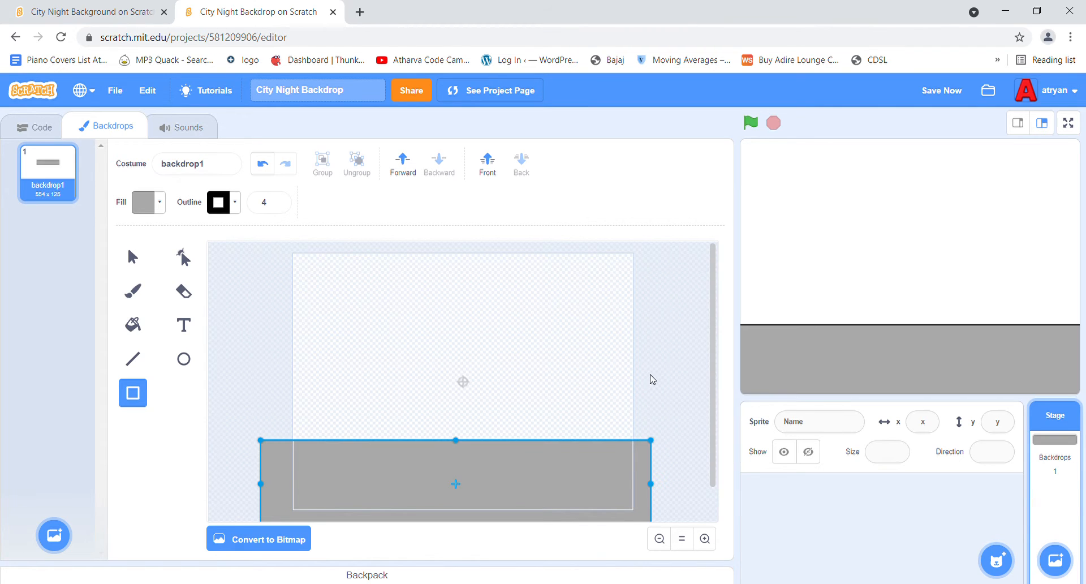
# Set the grey ground rectangle's outline width to 10
pyautogui.click(132, 257)
pyautogui.click(338, 498)
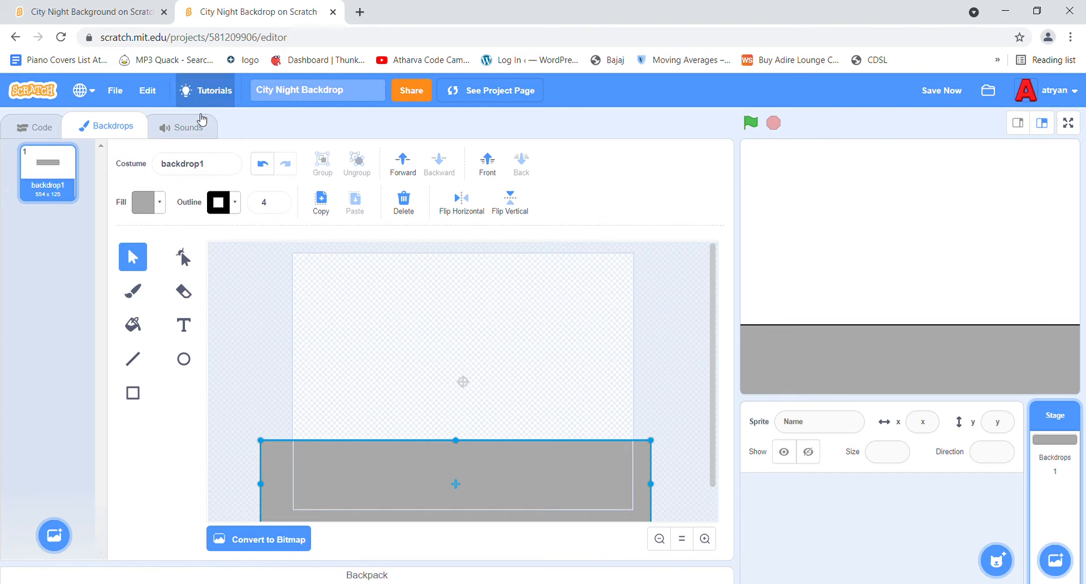
pyautogui.click(281, 200)
pyautogui.click(281, 201)
pyautogui.click(281, 200)
pyautogui.click(281, 200)
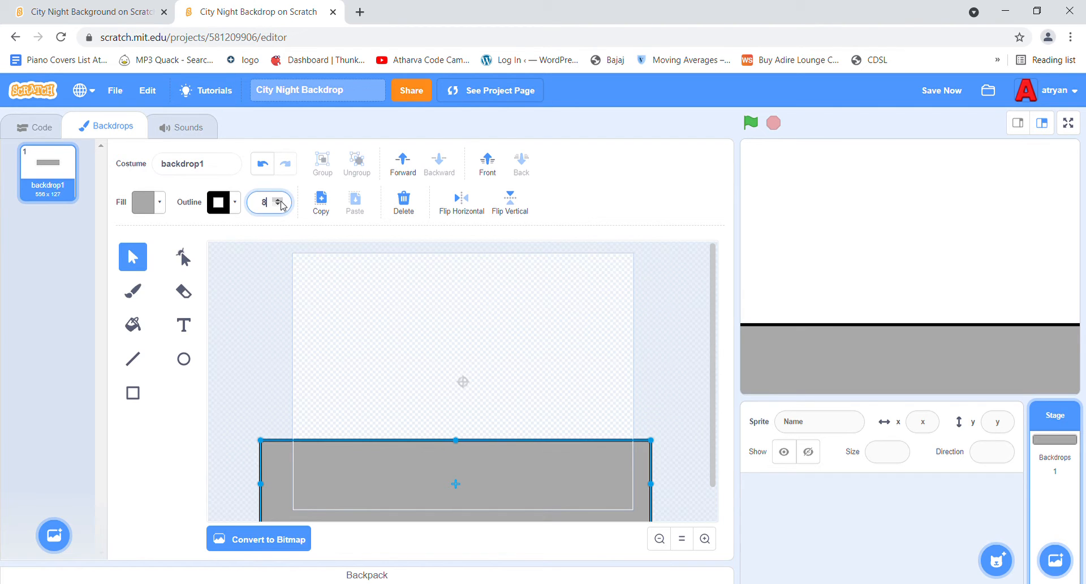
pyautogui.click(282, 200)
pyautogui.click(281, 200)
pyautogui.click(260, 289)
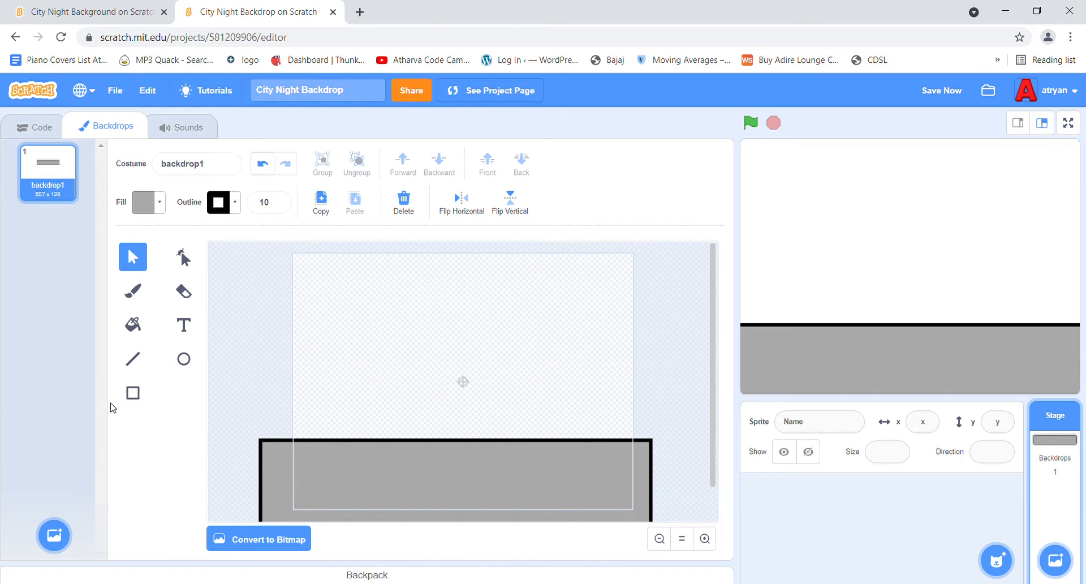
# Draw a dark red building standing on the left part of the ground, with fill colour 0, saturation 100 and brightness 66
pyautogui.click(136, 397)
pyautogui.click(146, 202)
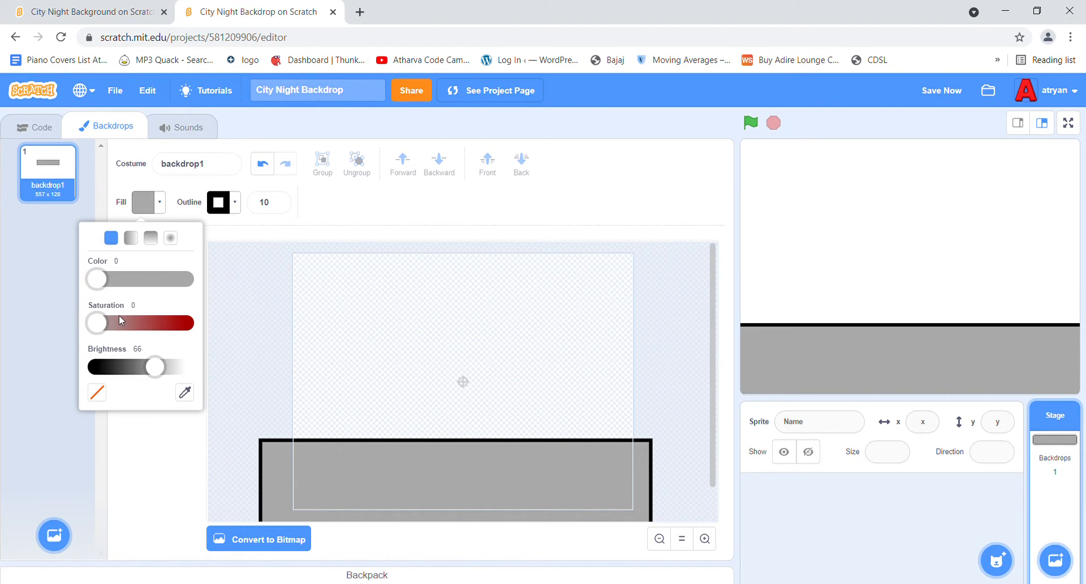
pyautogui.moveTo(97, 325); pyautogui.dragTo(204, 328)
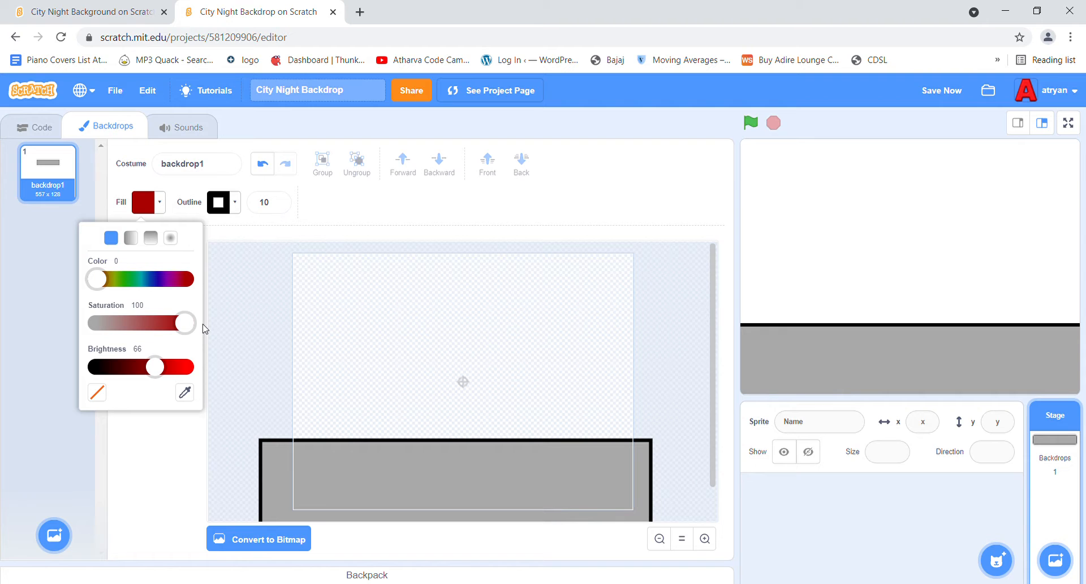
pyautogui.moveTo(322, 312); pyautogui.dragTo(407, 444)
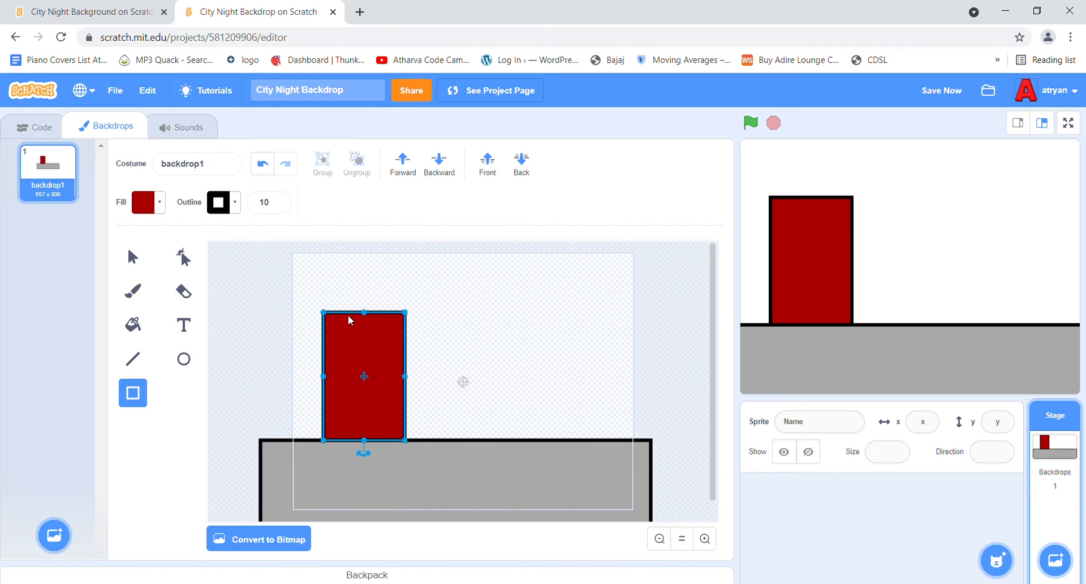
pyautogui.click(360, 310)
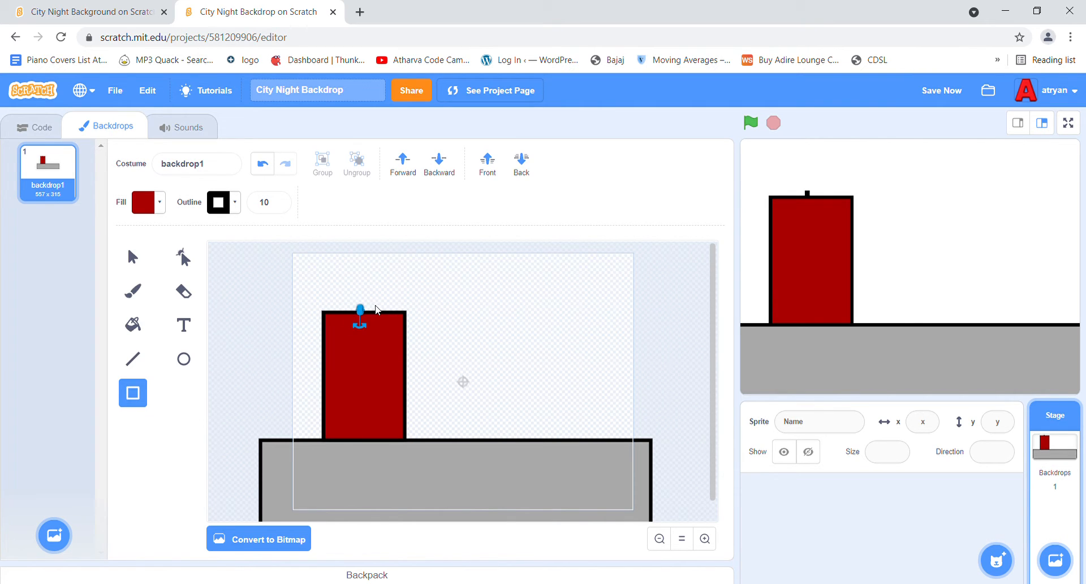
pyautogui.hotkey('ctrl', 'z')
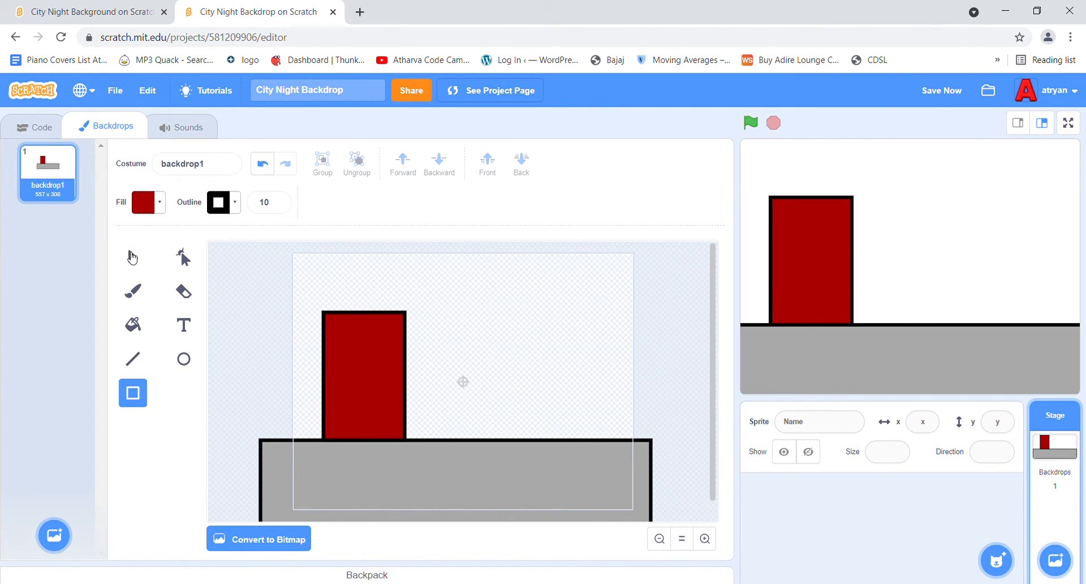
# Shorten the dark red building, keeping it on the ground, and draw a narrow matching tower on its roof
pyautogui.click(132, 256)
pyautogui.moveTo(359, 337); pyautogui.dragTo(359, 355)
pyautogui.moveTo(350, 404); pyautogui.dragTo(361, 405)
pyautogui.click(444, 372)
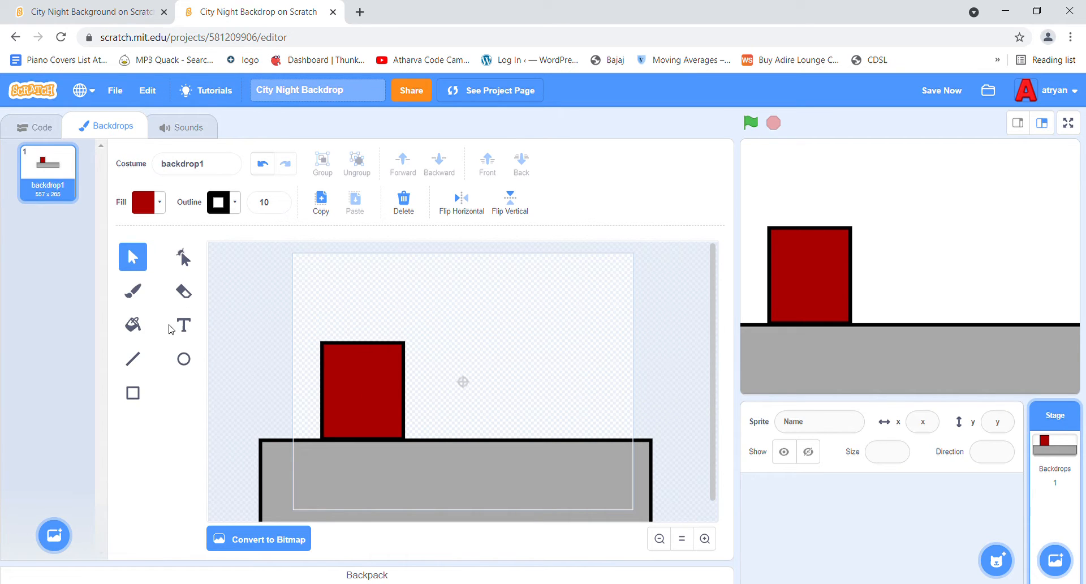
pyautogui.click(133, 389)
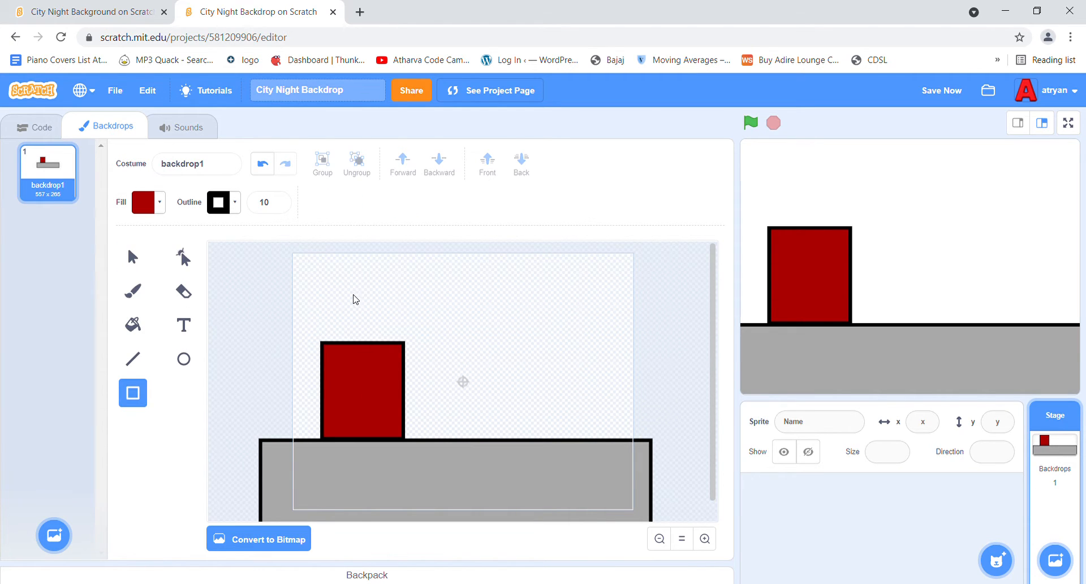
pyautogui.moveTo(346, 257); pyautogui.dragTo(373, 344)
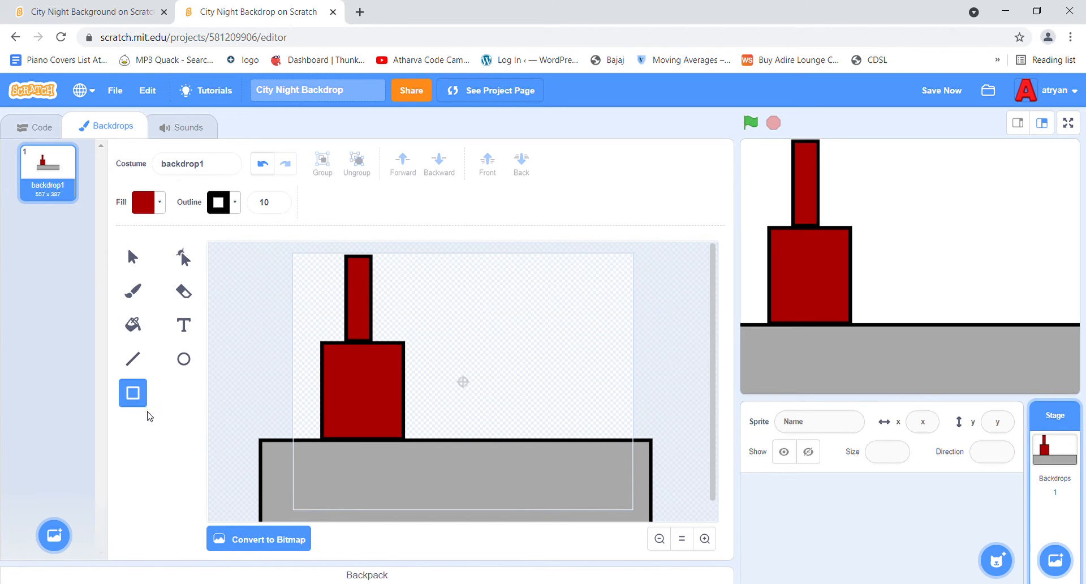
# Draw a bright green window on the dark red building's main block, with fill colour 24, saturation 100 and brightness 100
pyautogui.click(144, 203)
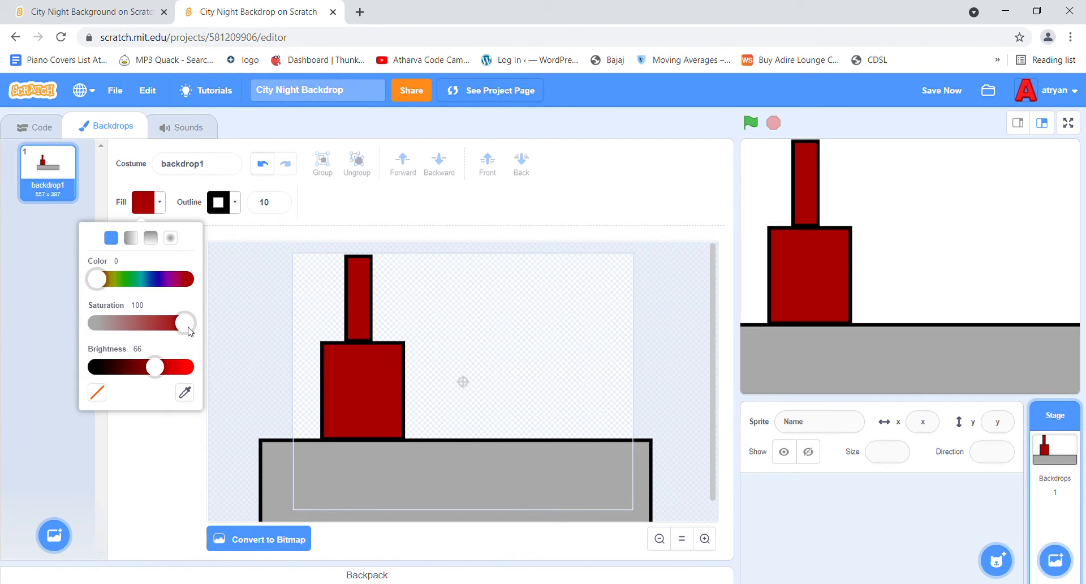
pyautogui.moveTo(184, 327); pyautogui.dragTo(70, 321)
pyautogui.moveTo(165, 362); pyautogui.dragTo(193, 360)
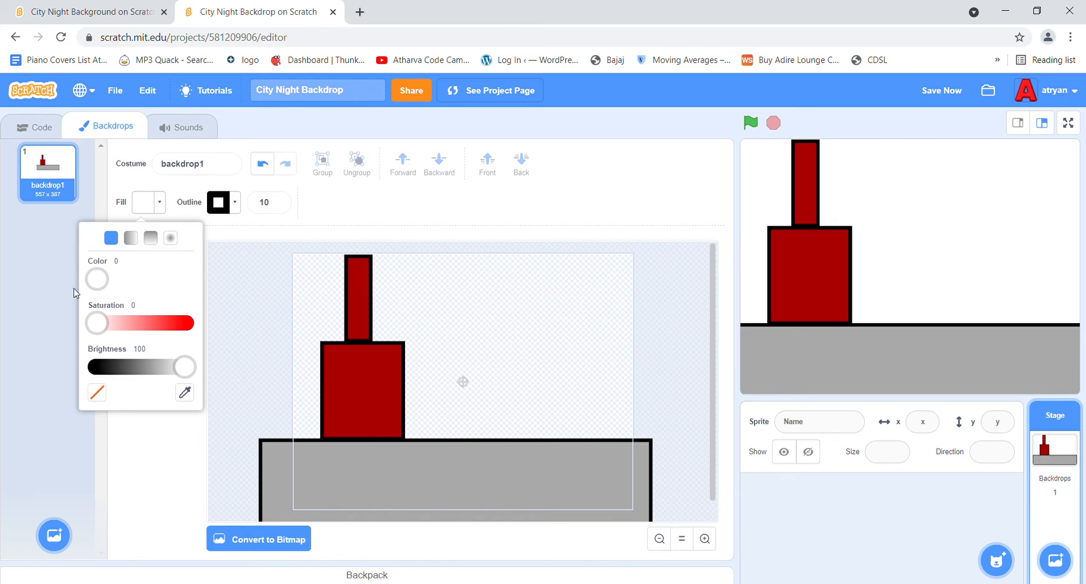
pyautogui.moveTo(179, 371); pyautogui.dragTo(132, 367)
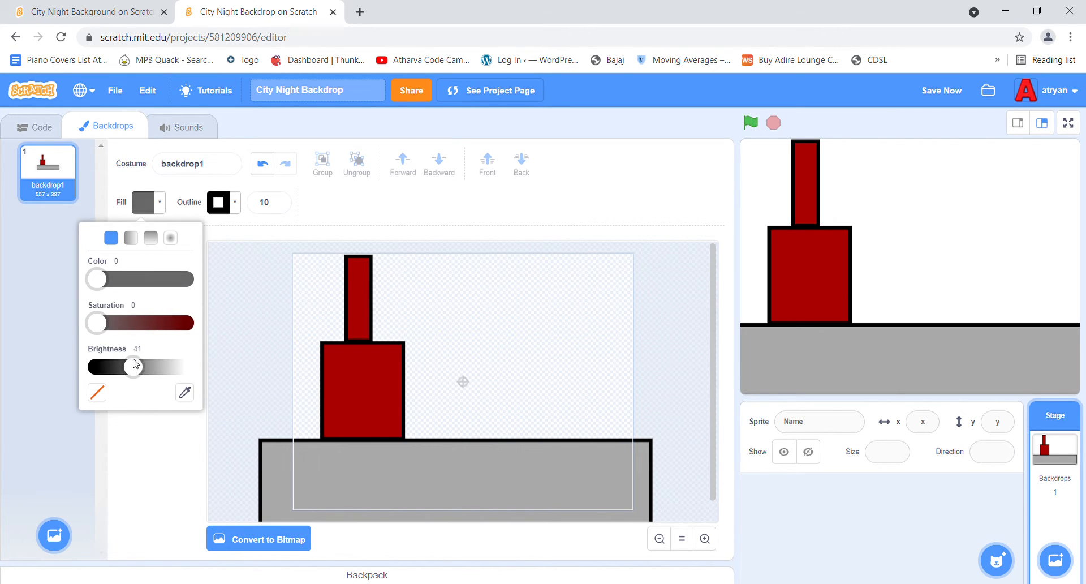
pyautogui.moveTo(97, 322); pyautogui.dragTo(181, 317)
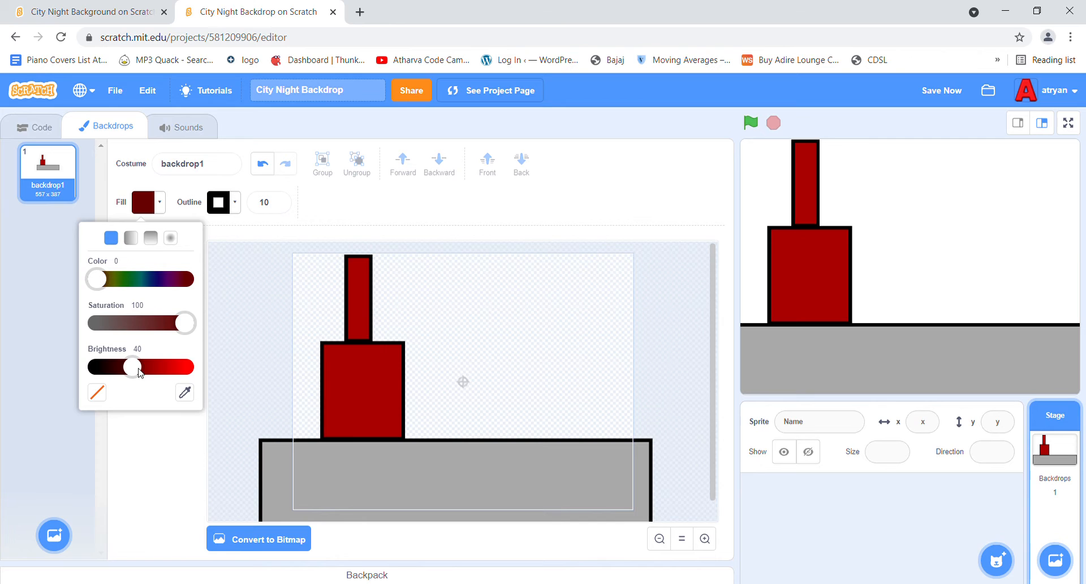
pyautogui.moveTo(135, 369); pyautogui.dragTo(187, 368)
pyautogui.moveTo(92, 279); pyautogui.dragTo(114, 282)
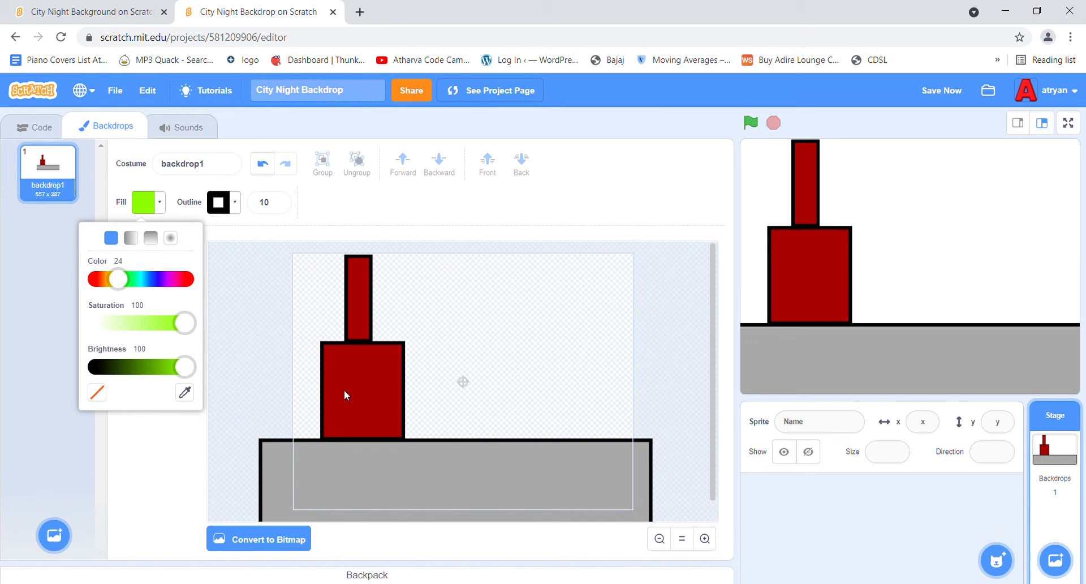
pyautogui.moveTo(334, 373)
pyautogui.mouseDown()
pyautogui.moveTo(361, 412)
pyautogui.moveTo(385, 412)
pyautogui.mouseUp()
pyautogui.click(446, 369)
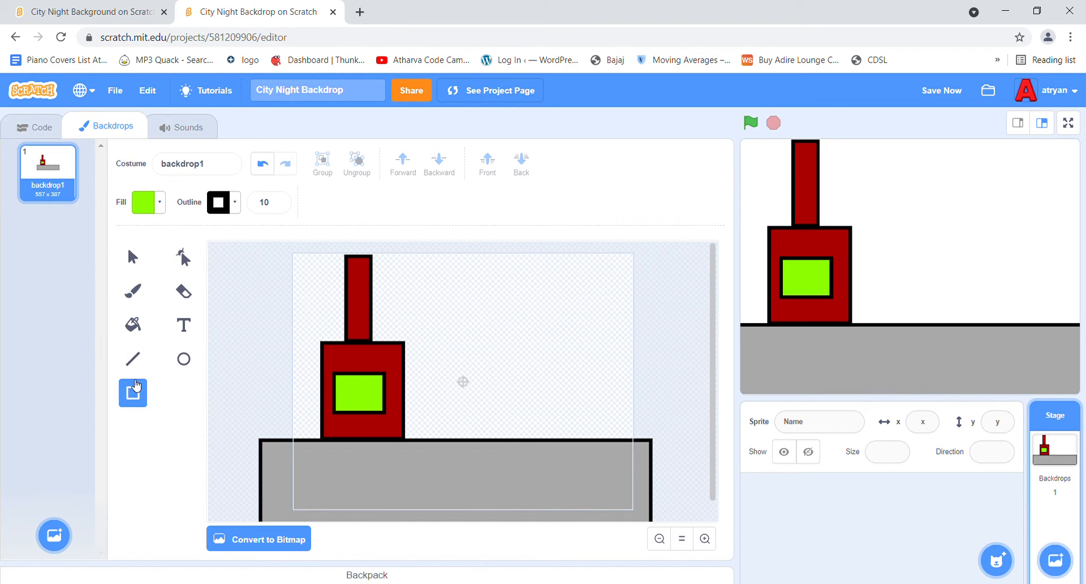
# Draw a tall bright red building beside the first one, with fill colour 100, saturation 100 and brightness 100
pyautogui.click(147, 202)
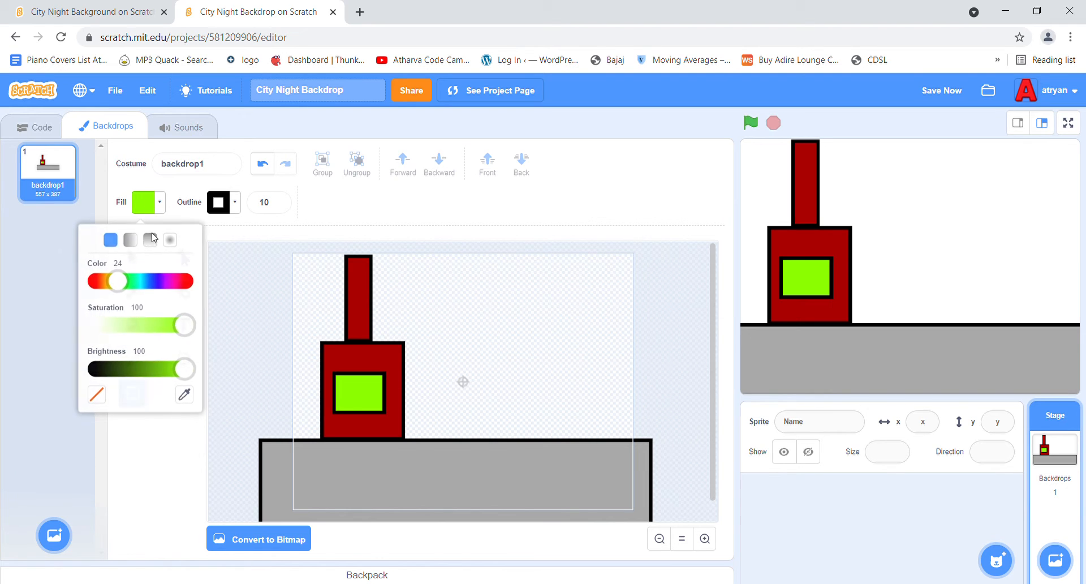
pyautogui.moveTo(117, 283); pyautogui.dragTo(223, 283)
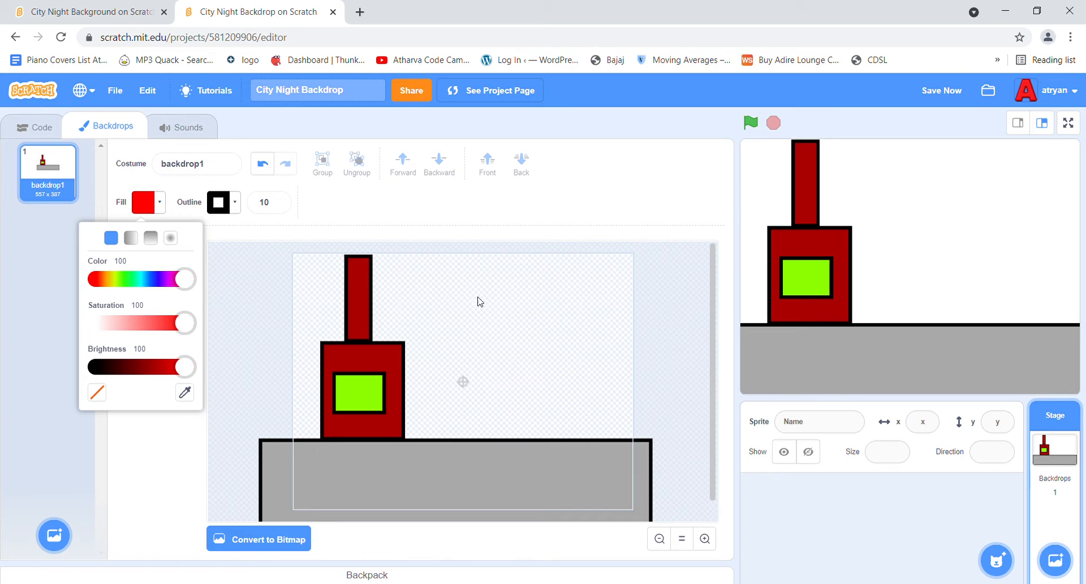
pyautogui.moveTo(448, 263)
pyautogui.mouseDown()
pyautogui.moveTo(519, 376)
pyautogui.moveTo(537, 439)
pyautogui.mouseUp()
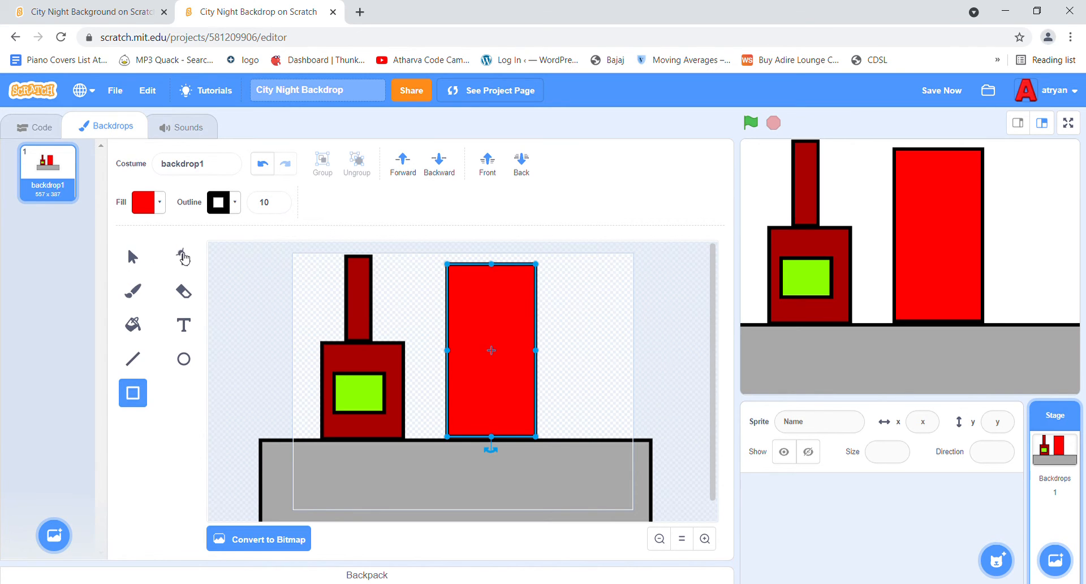
pyautogui.click(275, 291)
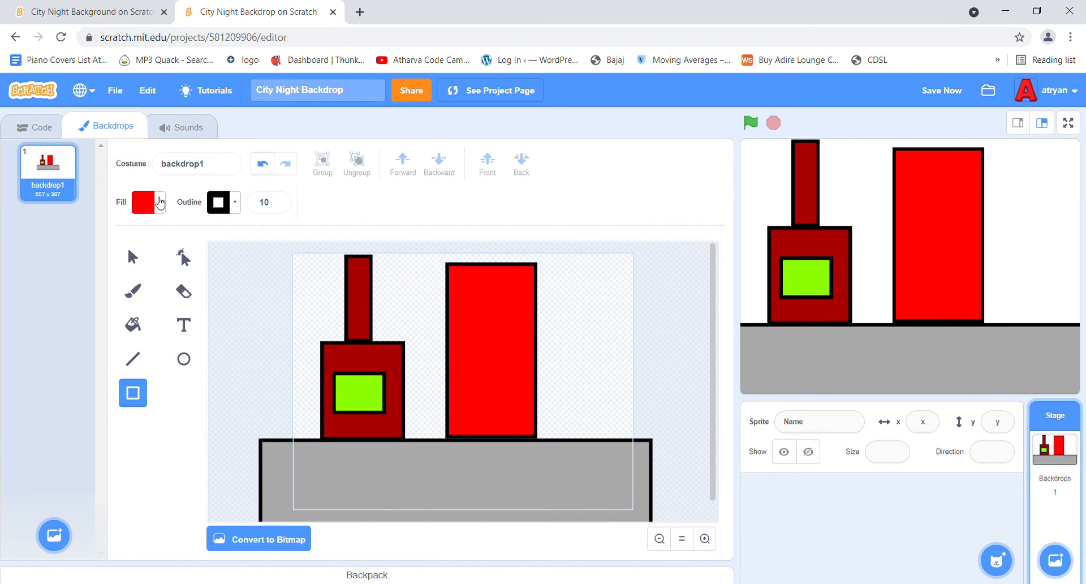
# Copy the green window and place two copies on the bright red building, one above the other
pyautogui.click(132, 257)
pyautogui.click(369, 397)
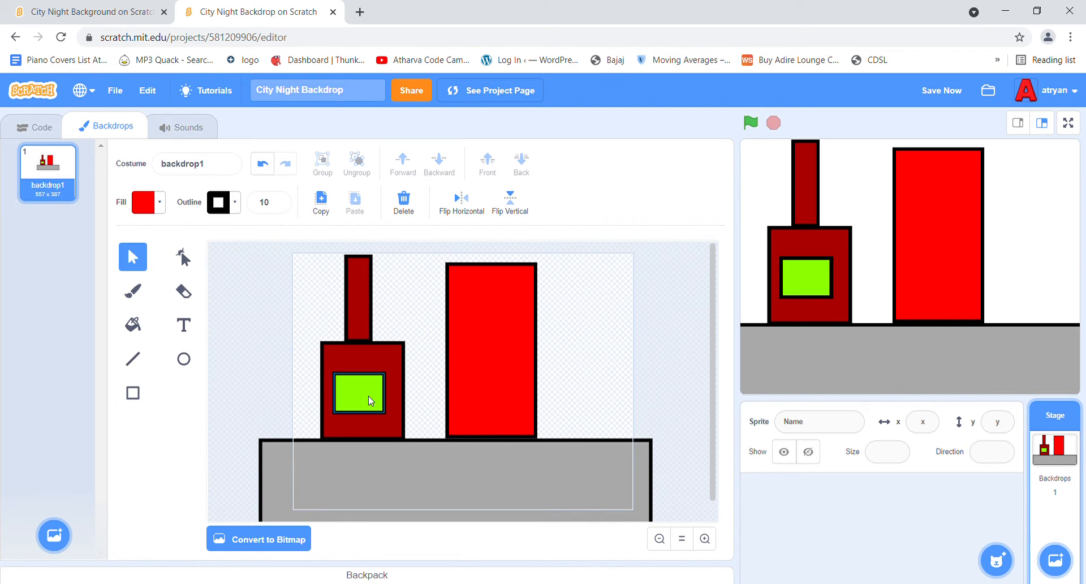
pyautogui.click(358, 392)
pyautogui.hotkey('ctrl', 'c')
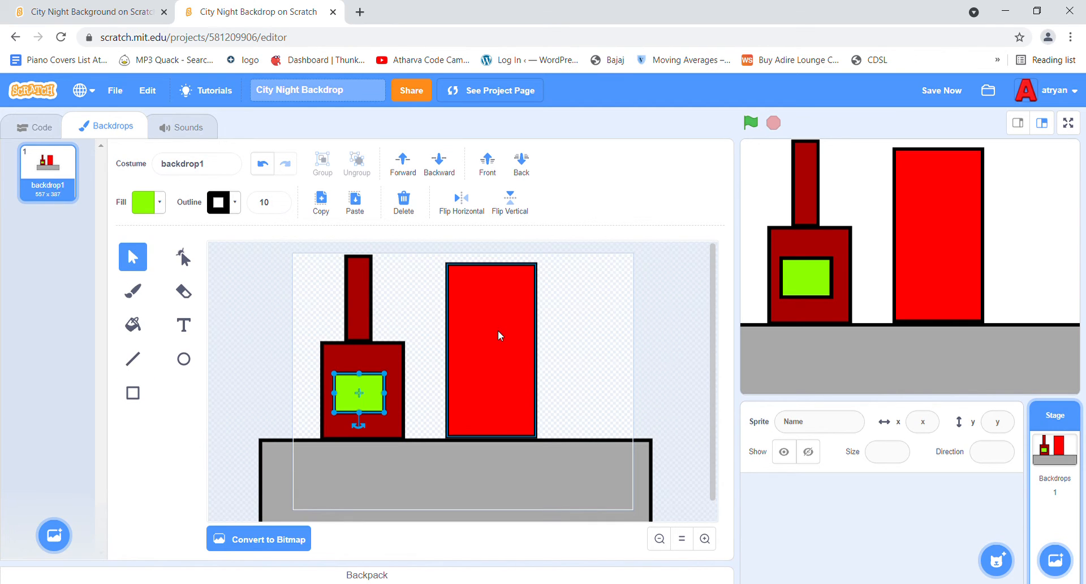
pyautogui.hotkey('ctrl', 'v')
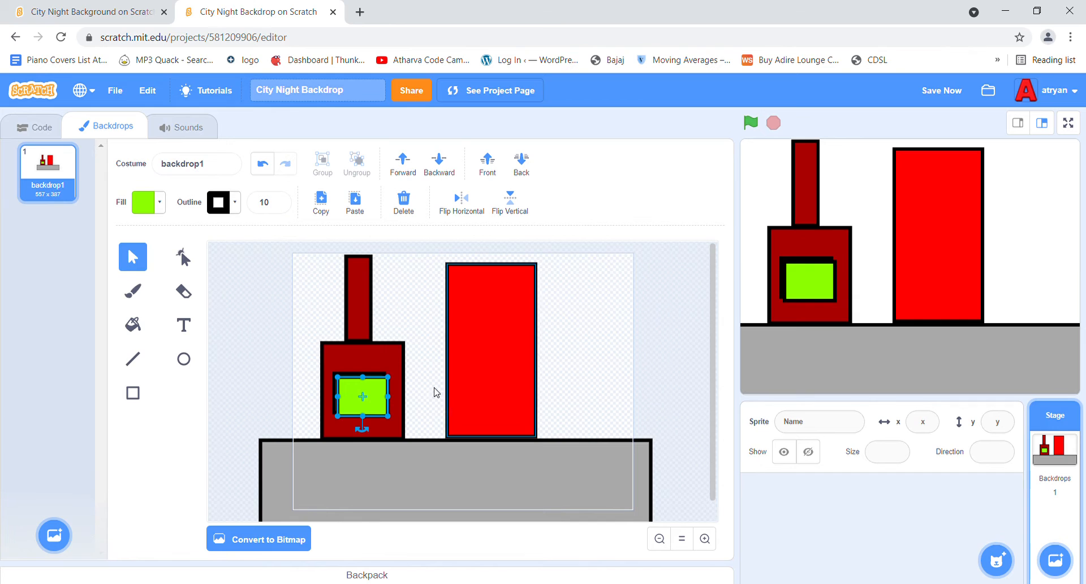
pyautogui.moveTo(374, 402); pyautogui.dragTo(491, 384)
pyautogui.hotkey('ctrl', 'v')
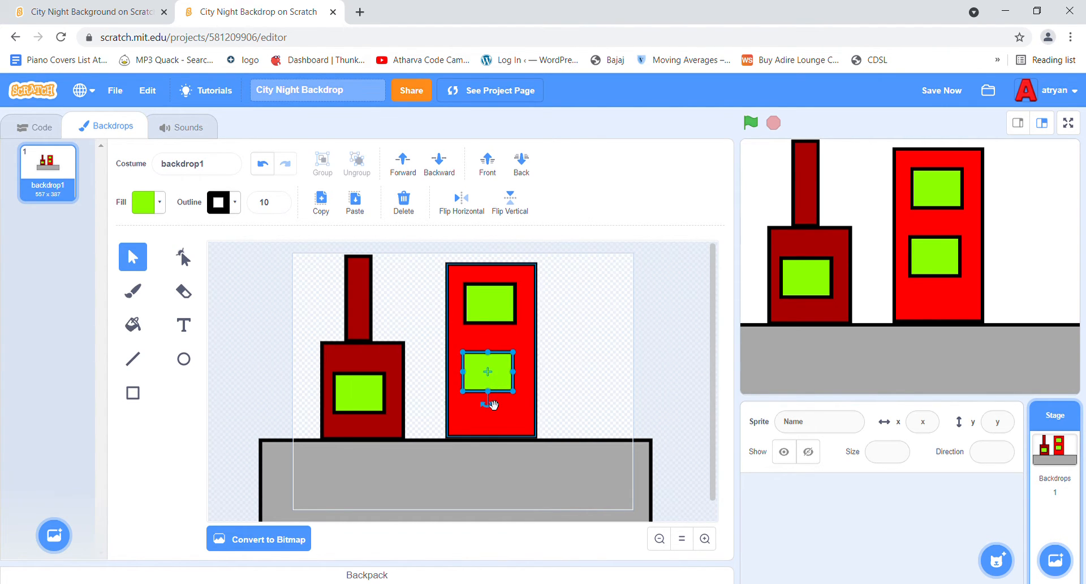
pyautogui.click(602, 384)
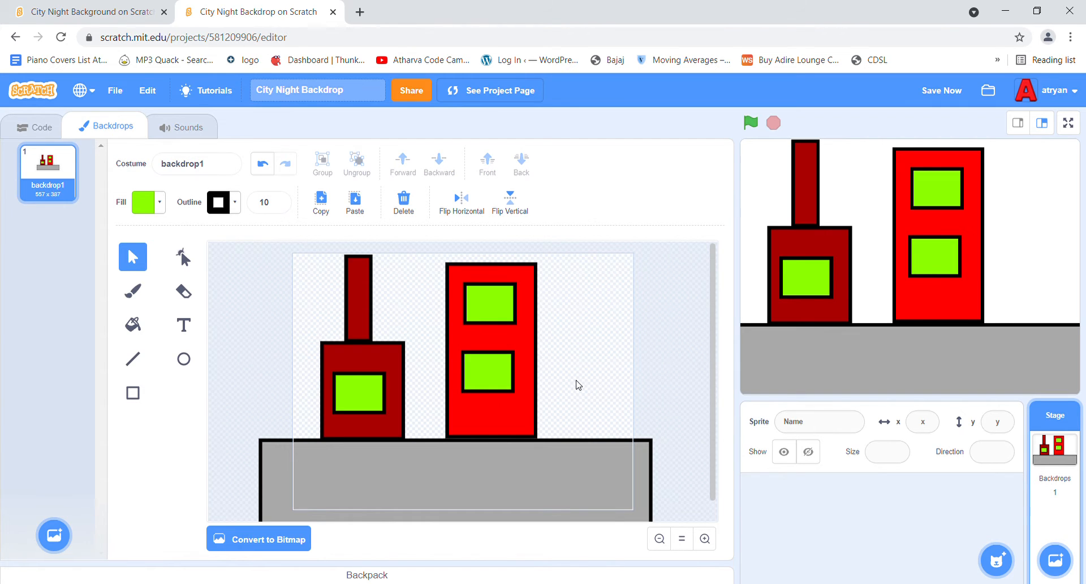
pyautogui.click(455, 386)
pyautogui.click(469, 383)
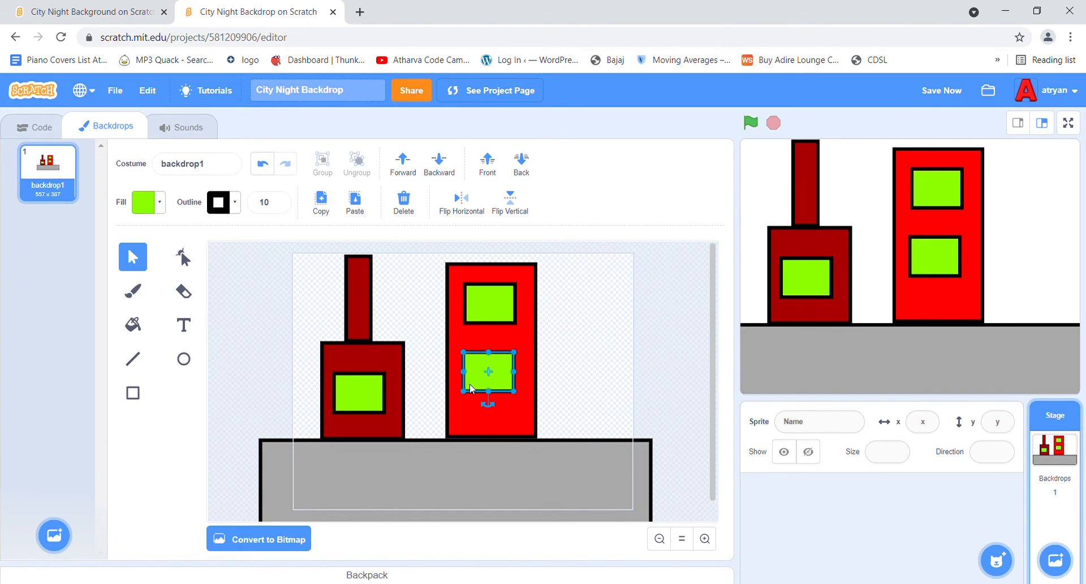
# Nudge the lower green window on the bright red building sideways to line it up with the upper one
pyautogui.press('Right')
pyautogui.press('Right')
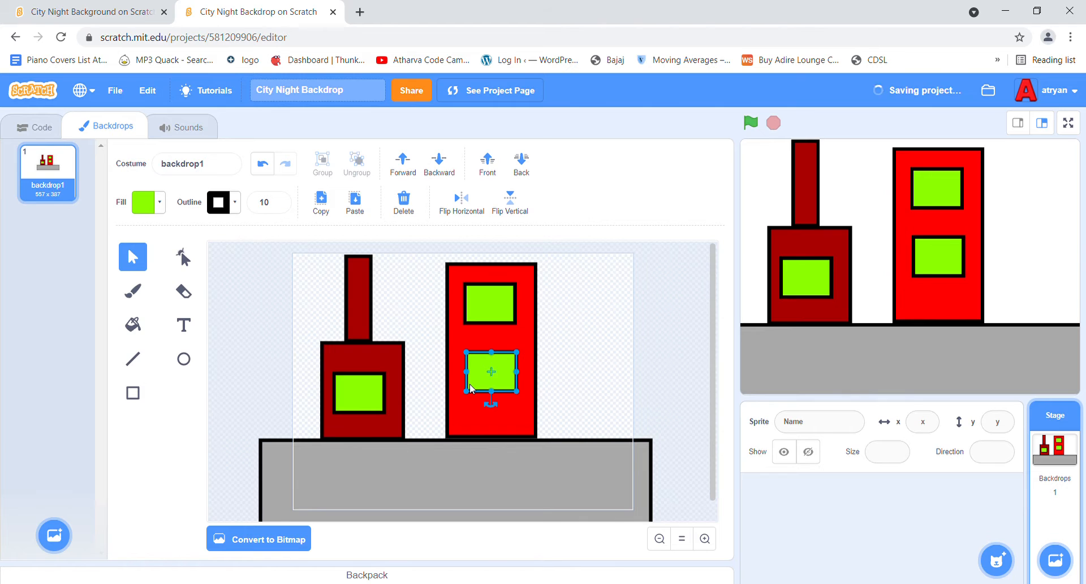
pyautogui.click(609, 382)
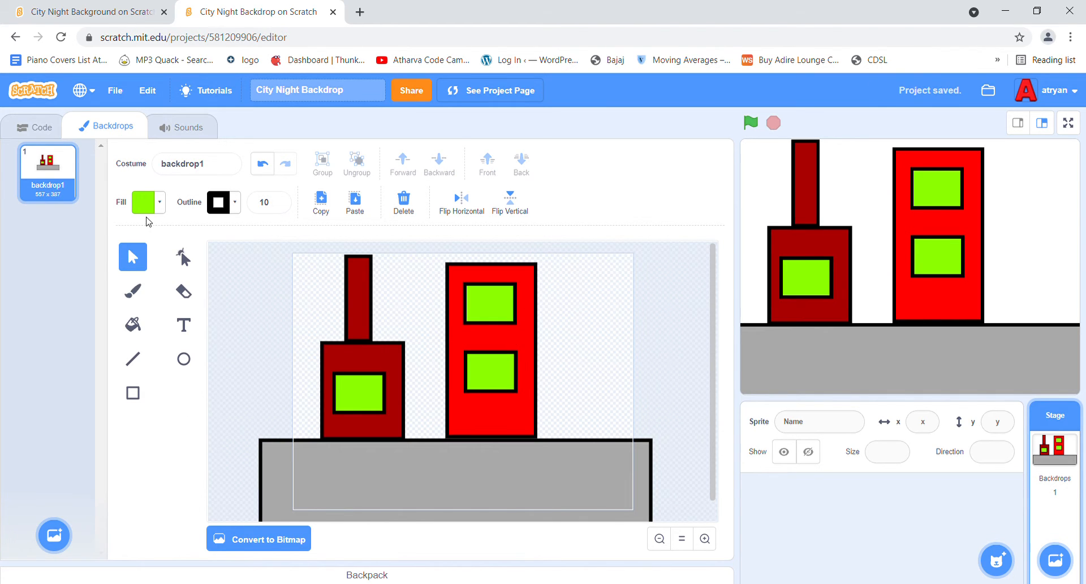
# Draw a large blue sky rectangle with fill colour 67, saturation 100 and brightness 100, and move it aside to uncover the buildings
pyautogui.click(135, 402)
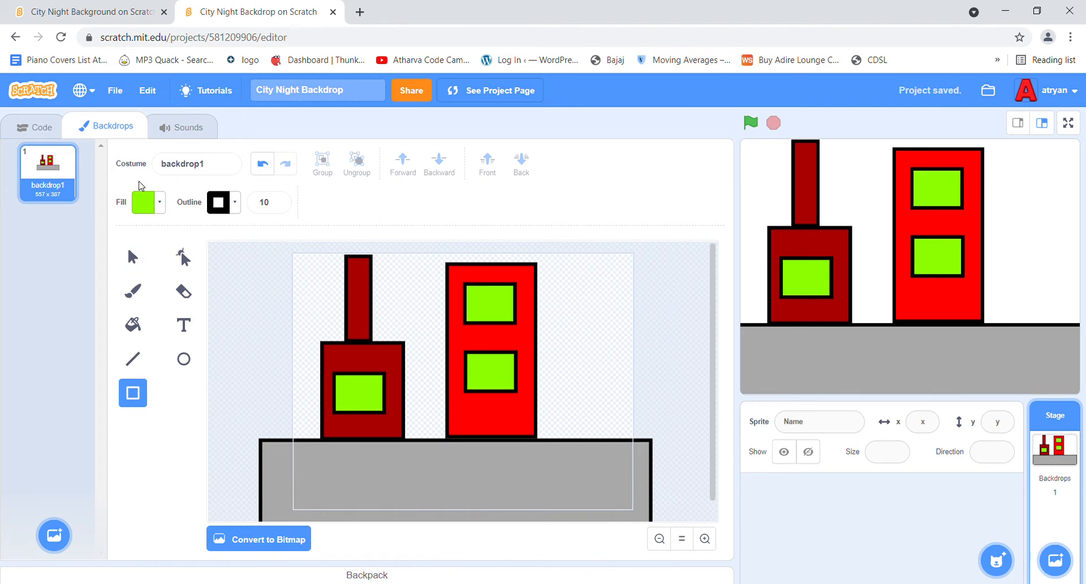
pyautogui.click(145, 218)
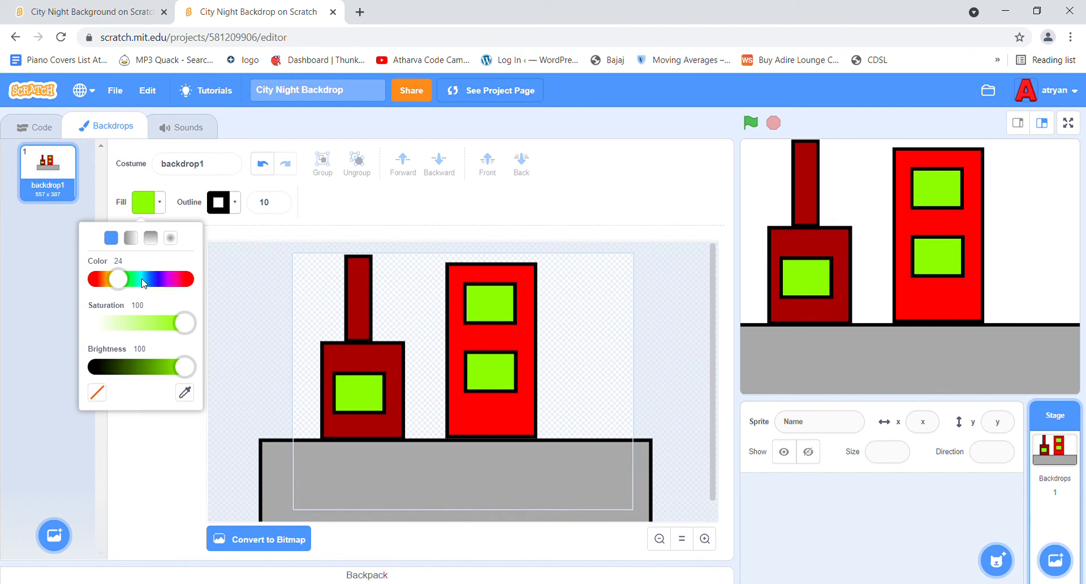
pyautogui.moveTo(120, 281); pyautogui.dragTo(156, 287)
pyautogui.moveTo(259, 246); pyautogui.dragTo(652, 451)
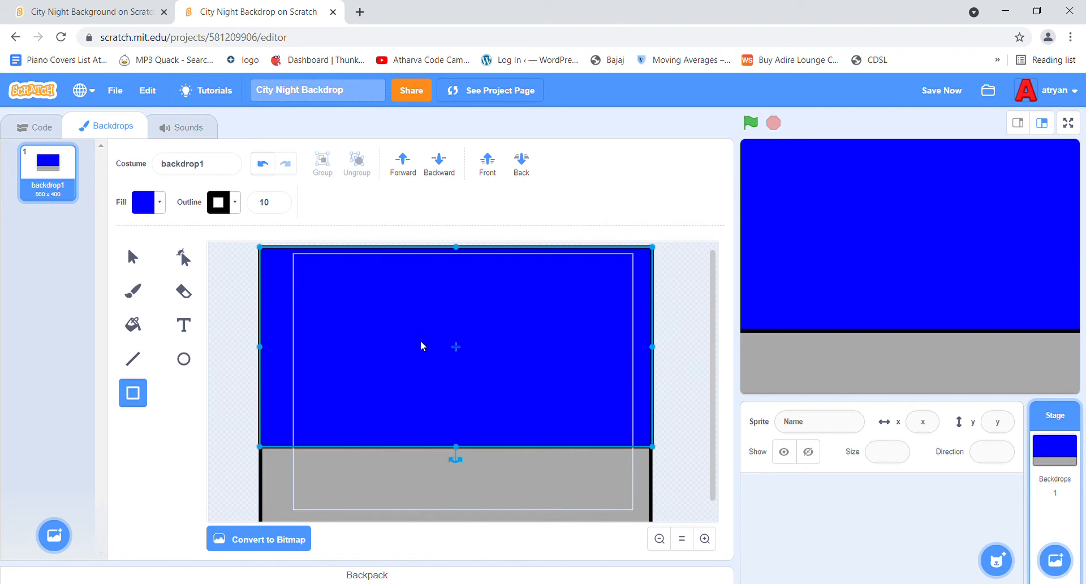
pyautogui.press('Right')
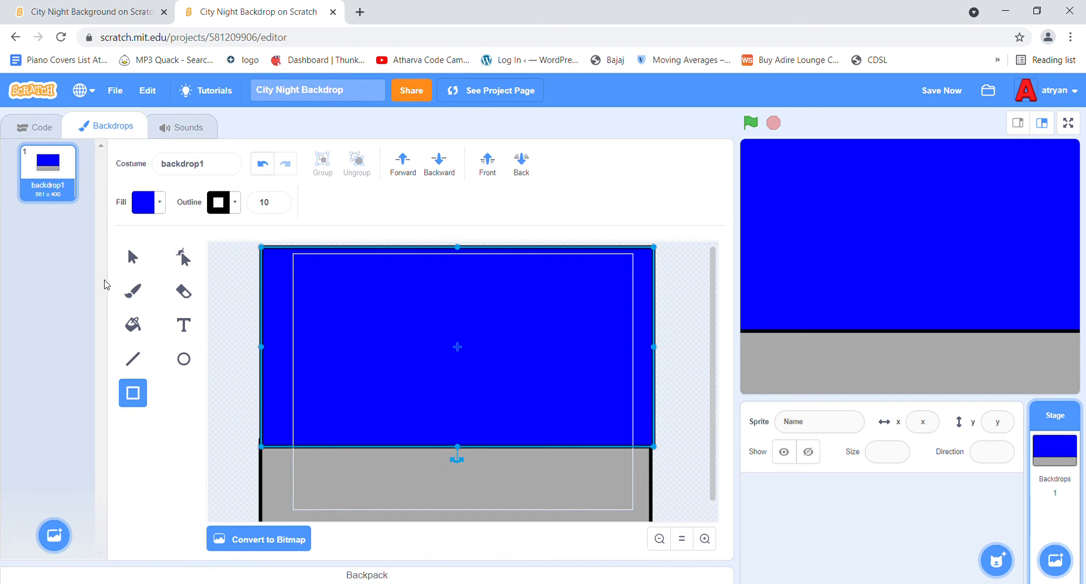
pyautogui.moveTo(457, 379); pyautogui.dragTo(787, 412)
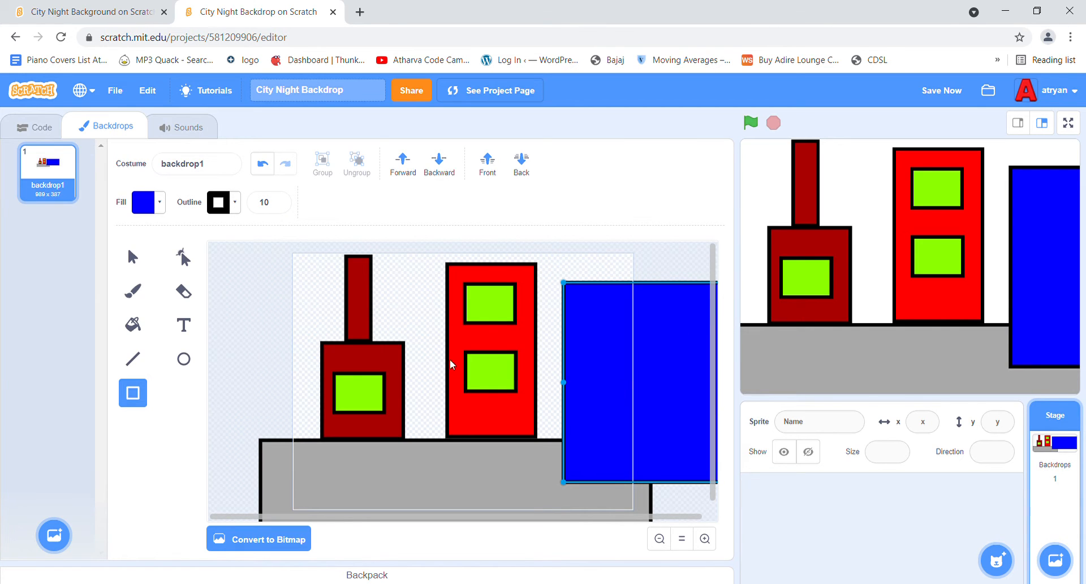
# Delete the stray blue rectangle and bring the bright red building forward two levels
pyautogui.moveTo(461, 360); pyautogui.dragTo(261, 301)
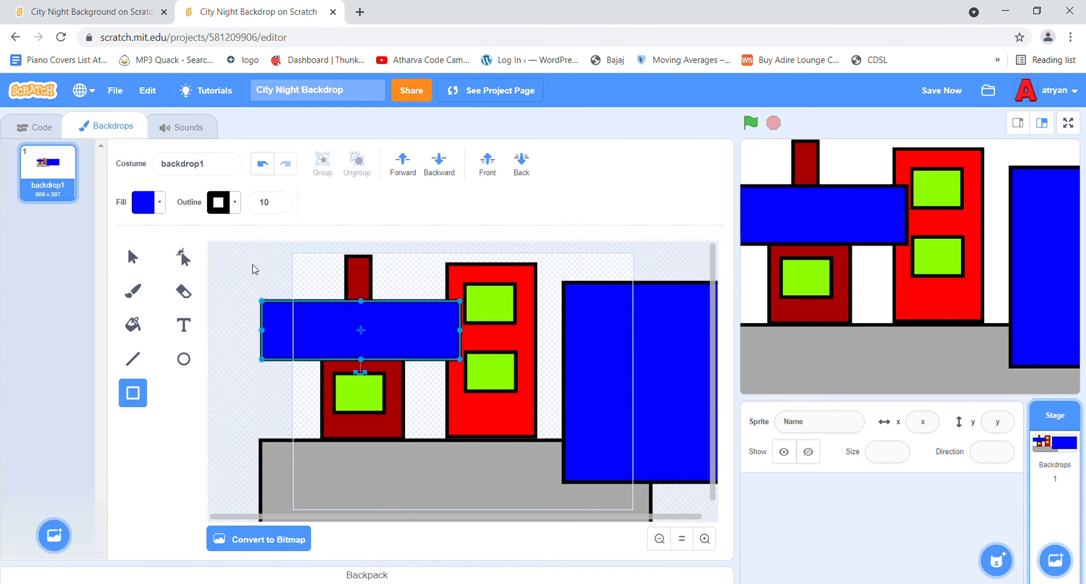
pyautogui.press('Delete')
pyautogui.click(135, 258)
pyautogui.click(453, 361)
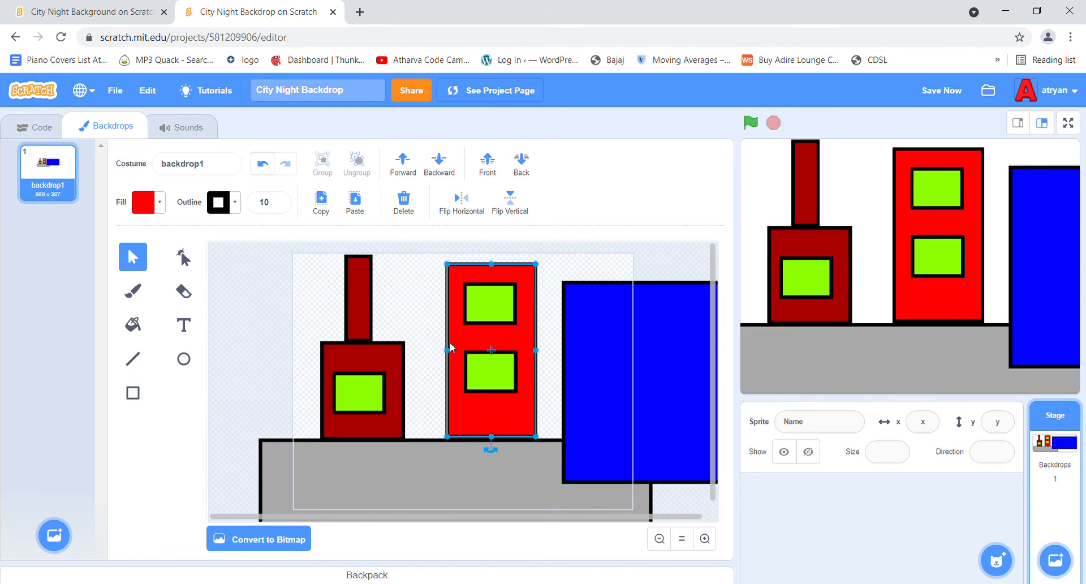
pyautogui.click(402, 164)
pyautogui.click(403, 164)
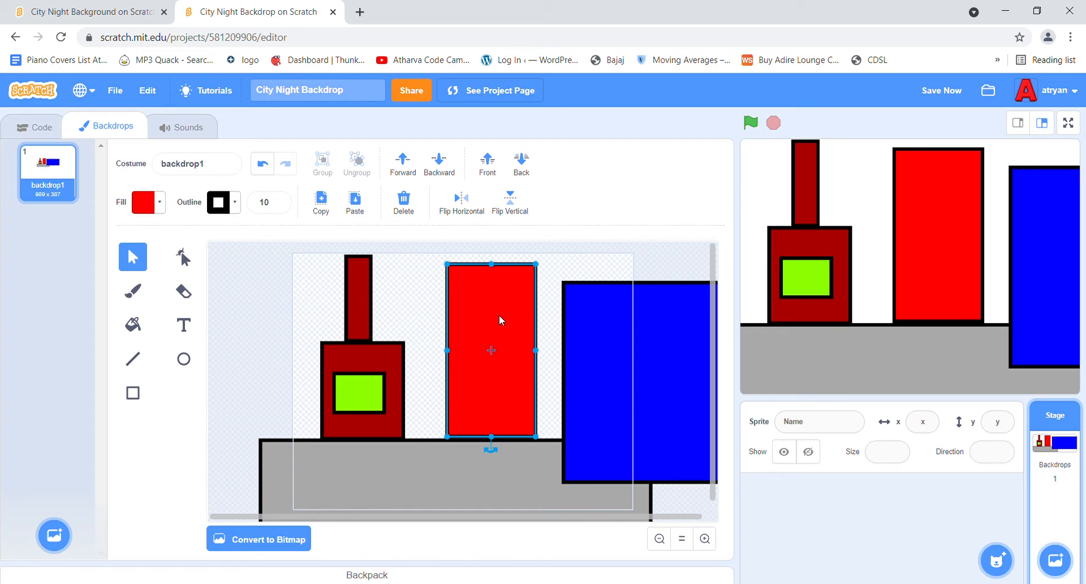
# Delete all three green windows and leave the bright red building standing beside the dark red one
pyautogui.click(359, 385)
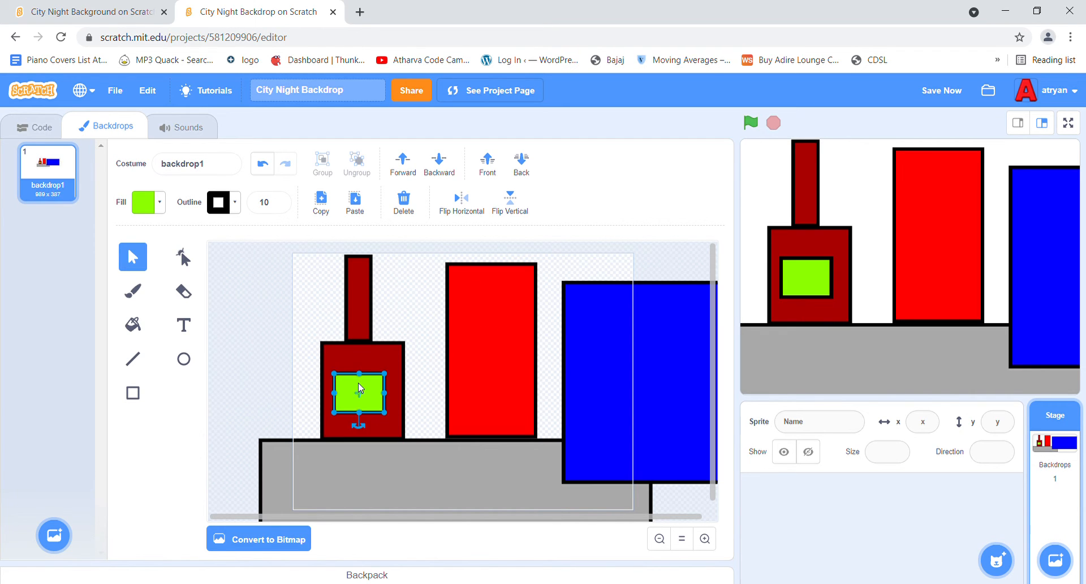
pyautogui.press('Delete')
pyautogui.moveTo(461, 366); pyautogui.dragTo(349, 368)
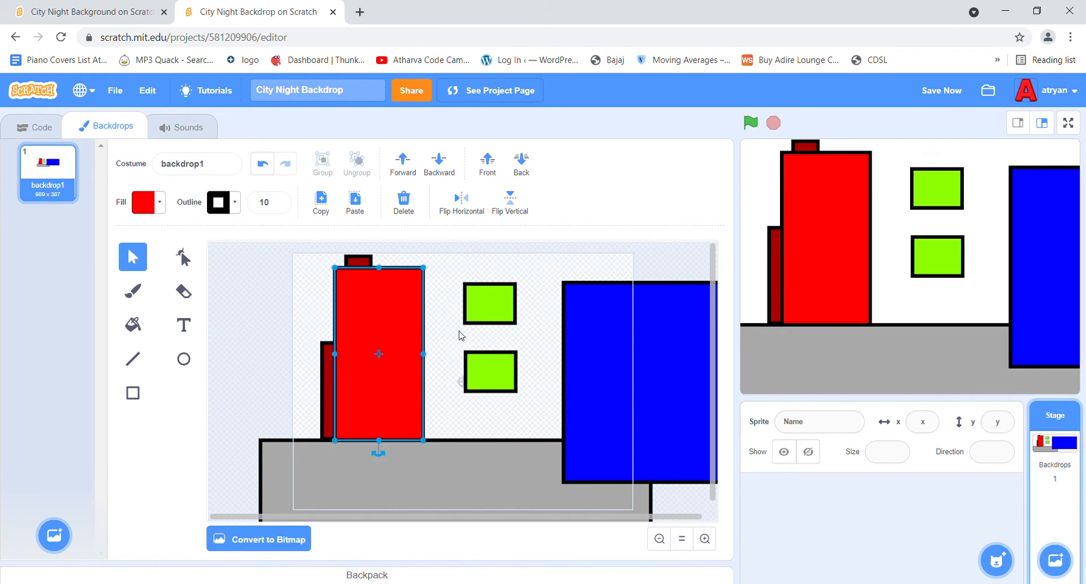
pyautogui.click(489, 304)
pyautogui.press('Delete')
pyautogui.click(505, 365)
pyautogui.press('Delete')
pyautogui.moveTo(376, 357); pyautogui.dragTo(484, 358)
# Bring the bright red building in front of the blue sky rectangle and test the overlap by moving the sky across the buildings
pyautogui.click(408, 160)
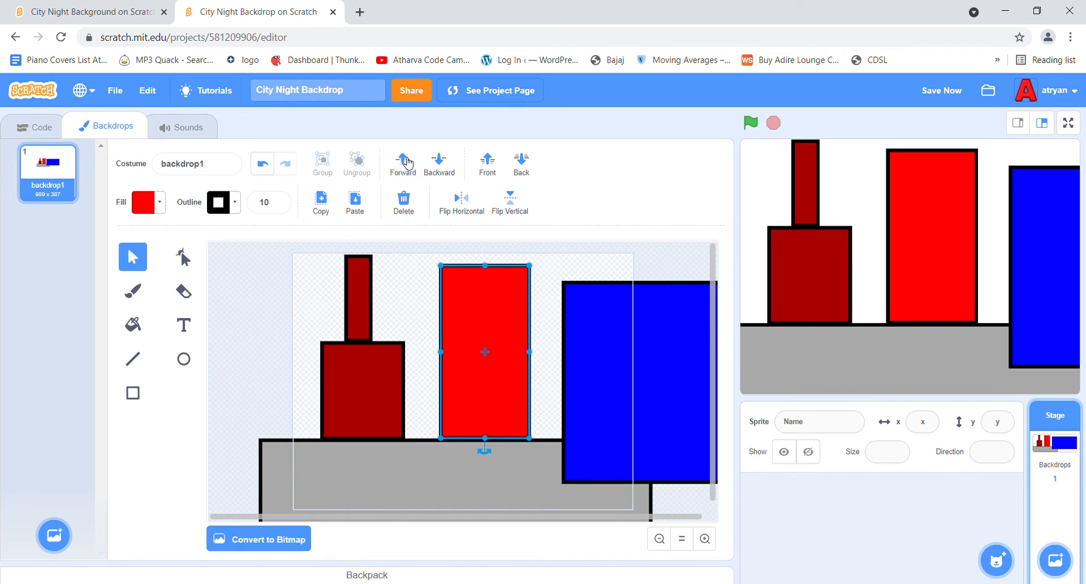
pyautogui.click(408, 160)
pyautogui.click(408, 160)
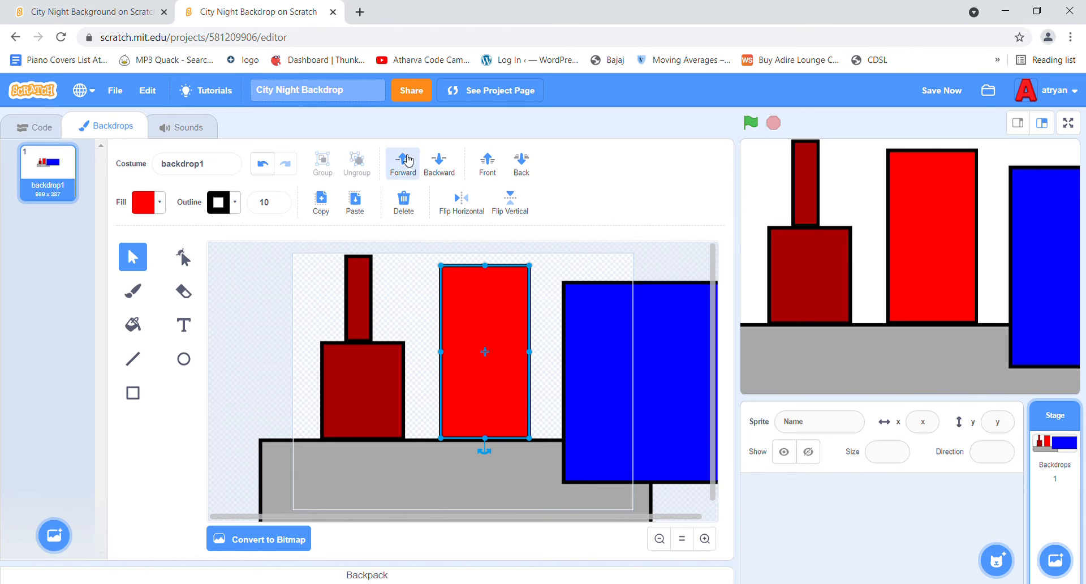
pyautogui.click(409, 160)
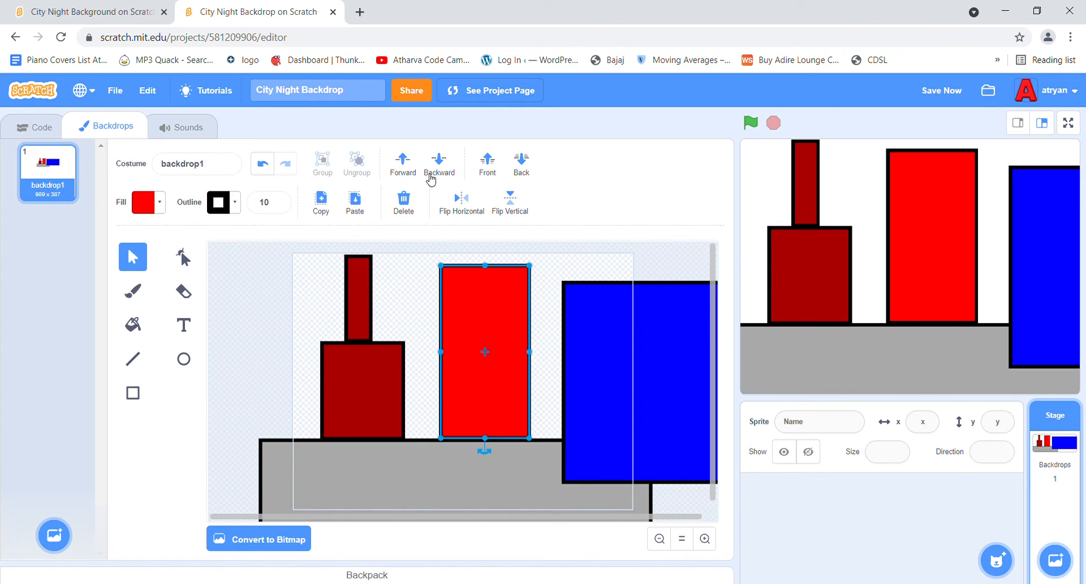
pyautogui.moveTo(628, 316); pyautogui.dragTo(358, 284)
pyautogui.moveTo(358, 284); pyautogui.dragTo(626, 290)
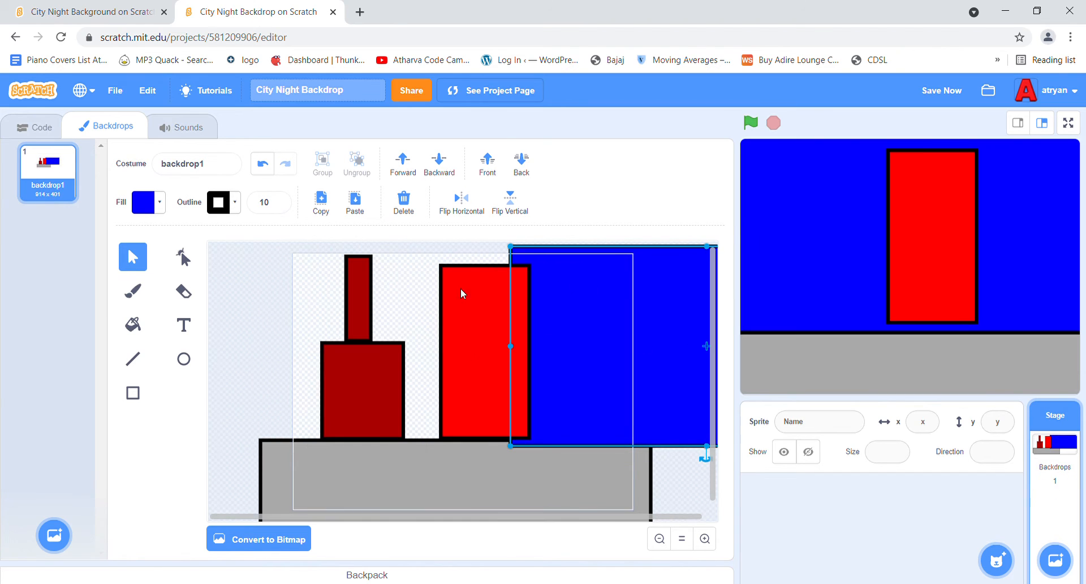
# Bring the dark red block and its tower forward, and place the blue sky rectangle behind all the buildings above the road
pyautogui.click(372, 341)
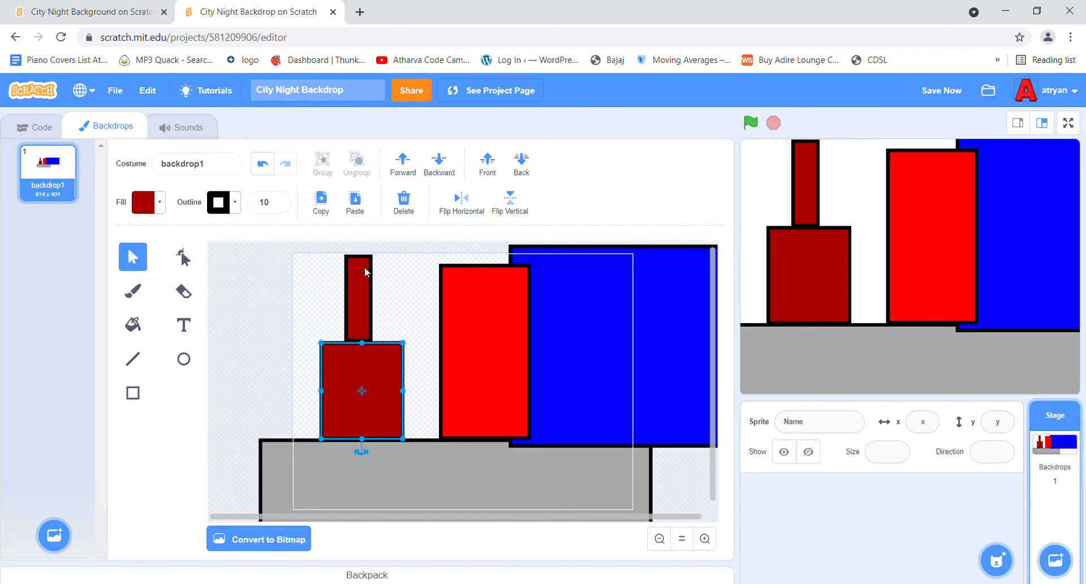
pyautogui.click(359, 291)
pyautogui.moveTo(592, 307); pyautogui.dragTo(334, 316)
# Lower the dark red block, its tower and the bright red building to stand on the sky's bottom edge
pyautogui.moveTo(348, 367); pyautogui.dragTo(354, 386)
pyautogui.moveTo(359, 300); pyautogui.dragTo(362, 315)
pyautogui.moveTo(475, 316)
pyautogui.mouseDown()
pyautogui.moveTo(485, 342)
pyautogui.moveTo(485, 331)
pyautogui.mouseUp()
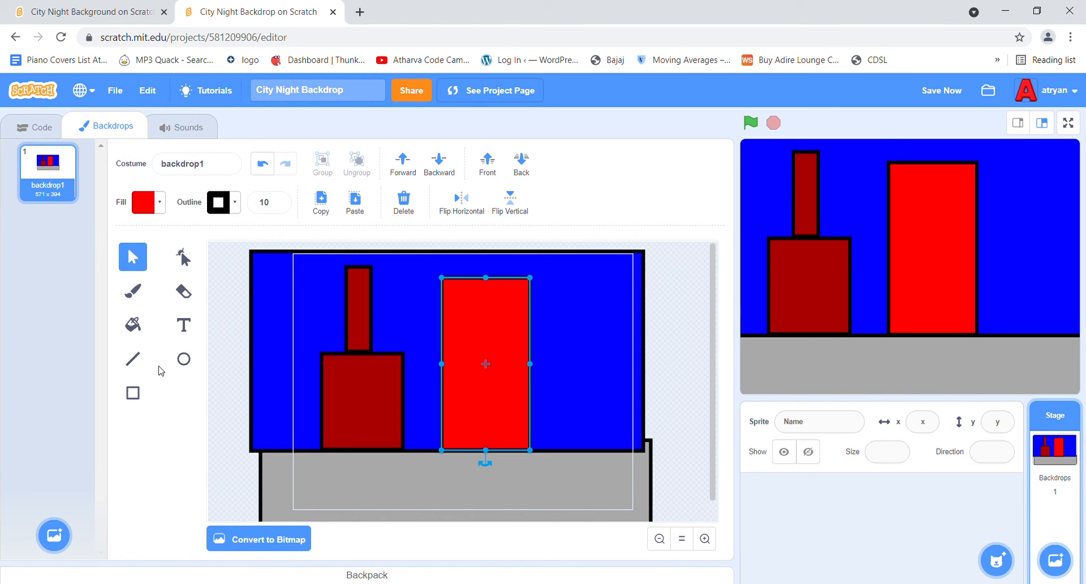
# Draw a yellow-green window on the dark red block with fill colour 22, saturation 100 and brightness 100
pyautogui.click(133, 393)
pyautogui.click(160, 202)
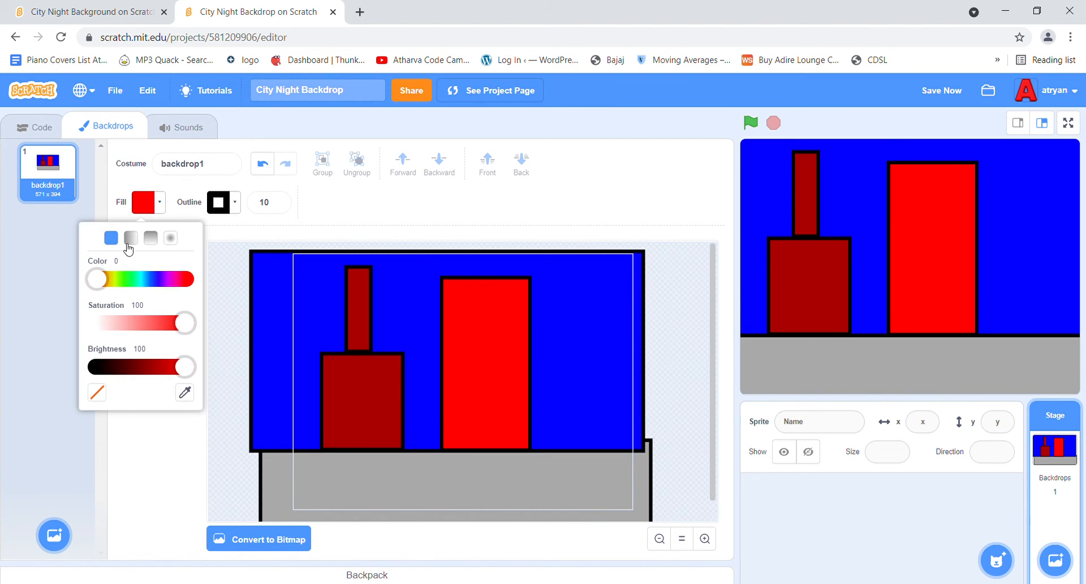
pyautogui.moveTo(102, 279); pyautogui.dragTo(118, 278)
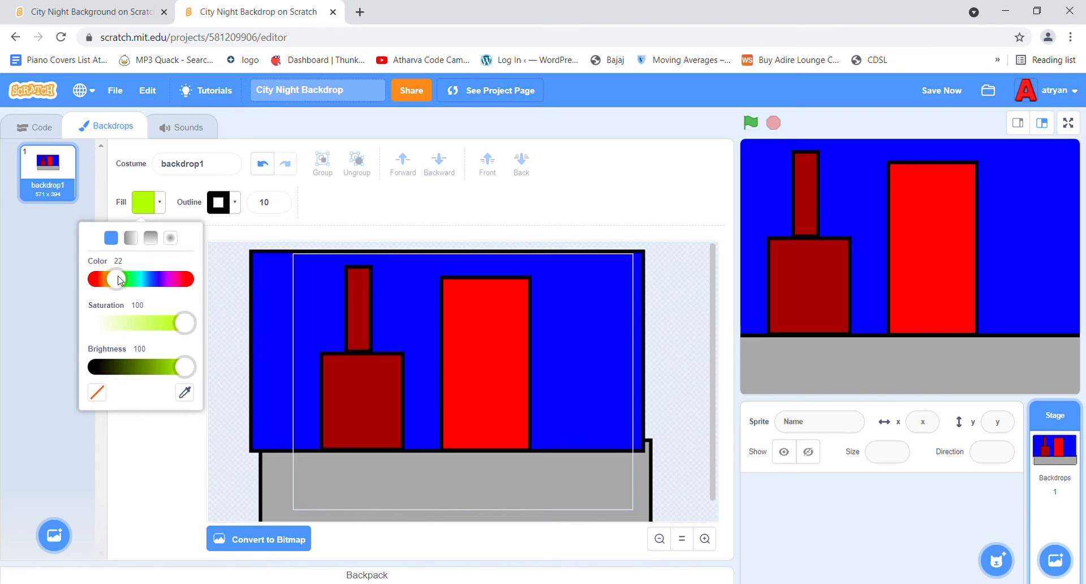
pyautogui.click(347, 382)
pyautogui.moveTo(368, 395); pyautogui.dragTo(384, 423)
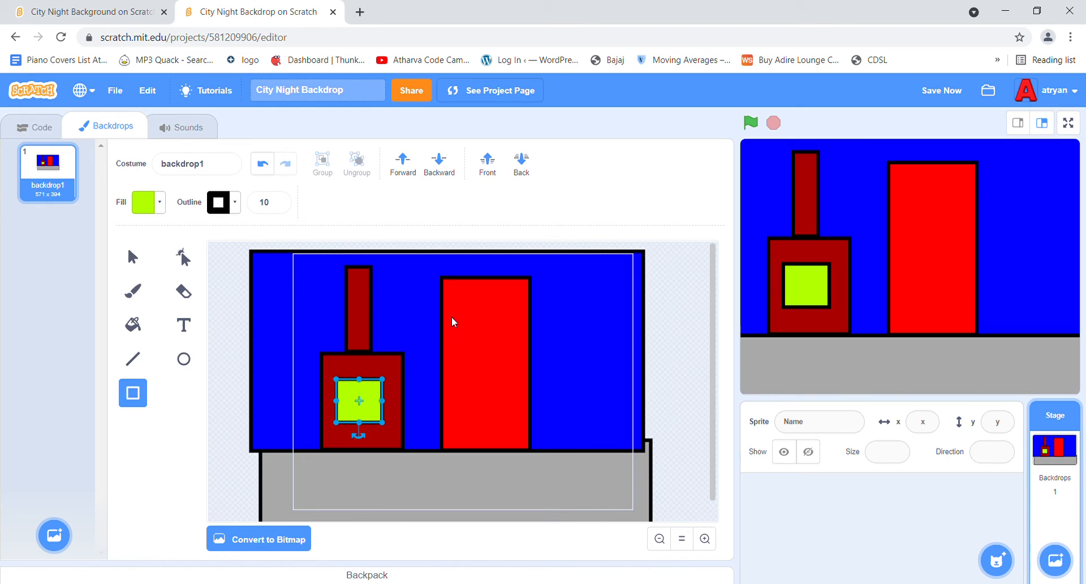
# Draw a yellow-green window near the top of the bright red building and place a copy below it
pyautogui.click(470, 300)
pyautogui.moveTo(498, 324)
pyautogui.mouseDown()
pyautogui.moveTo(508, 342)
pyautogui.moveTo(485, 329)
pyautogui.moveTo(485, 408)
pyautogui.mouseUp()
pyautogui.hotkey('ctrl', 'c')
pyautogui.hotkey('ctrl', 'v')
pyautogui.click(612, 362)
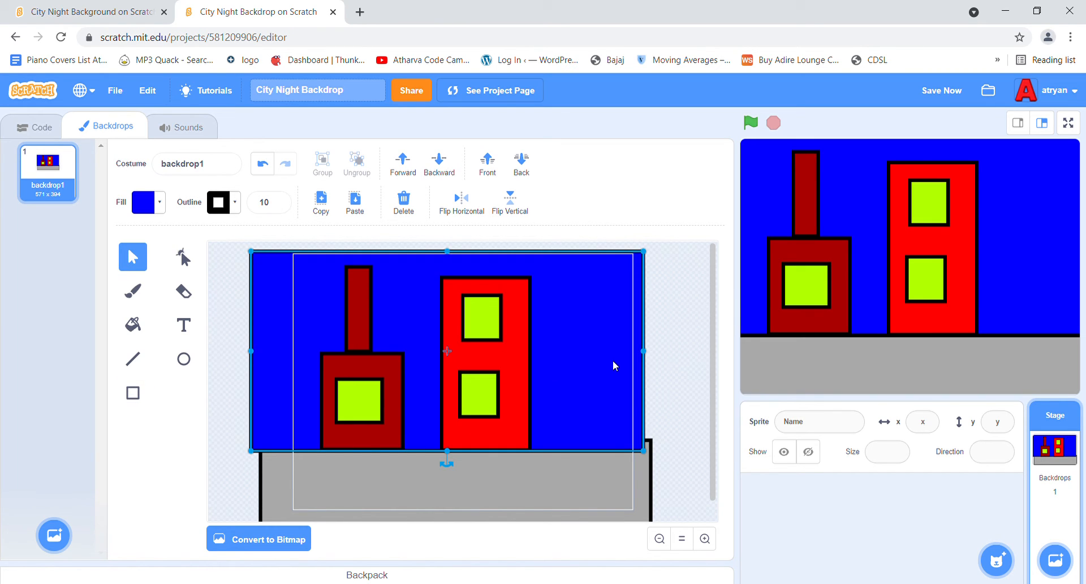
pyautogui.click(237, 428)
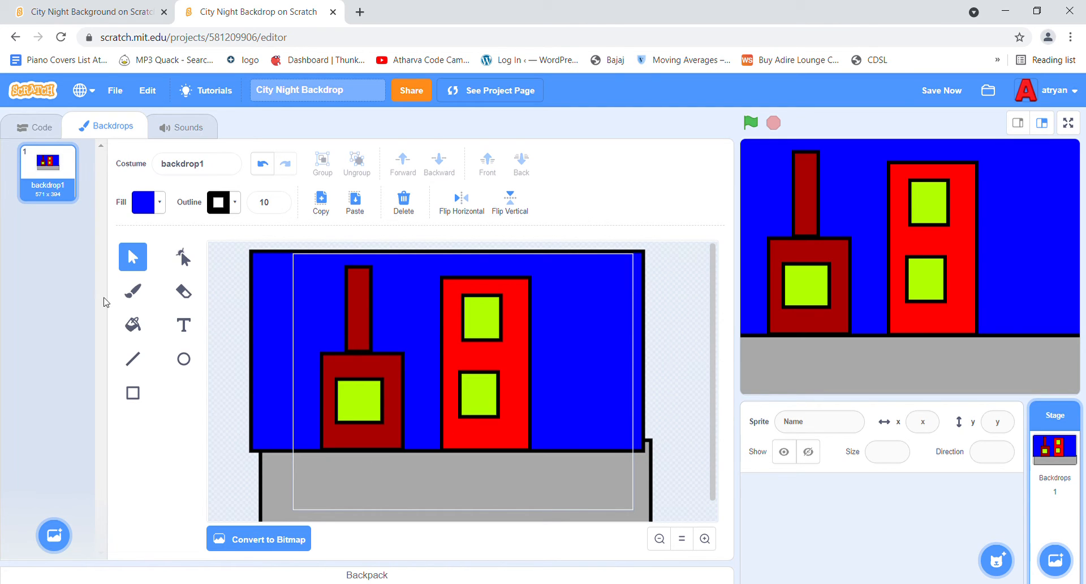
pyautogui.click(184, 361)
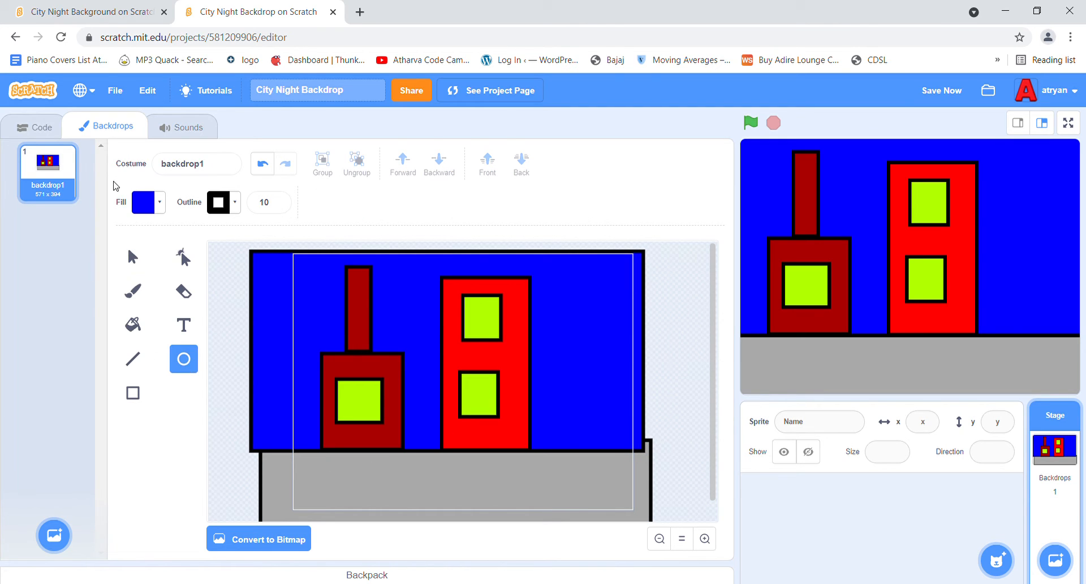
pyautogui.click(140, 203)
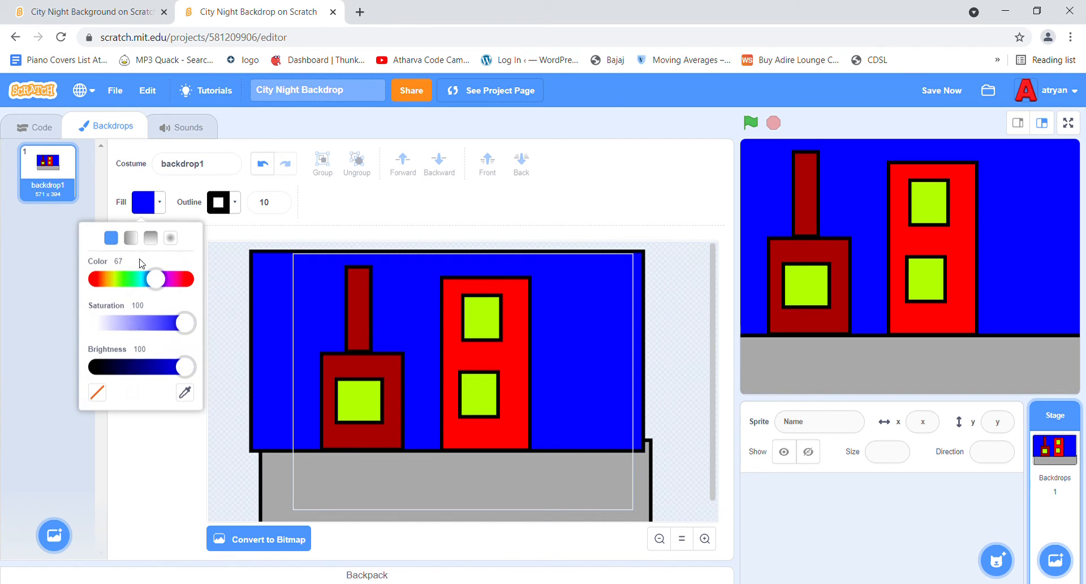
pyautogui.click(280, 306)
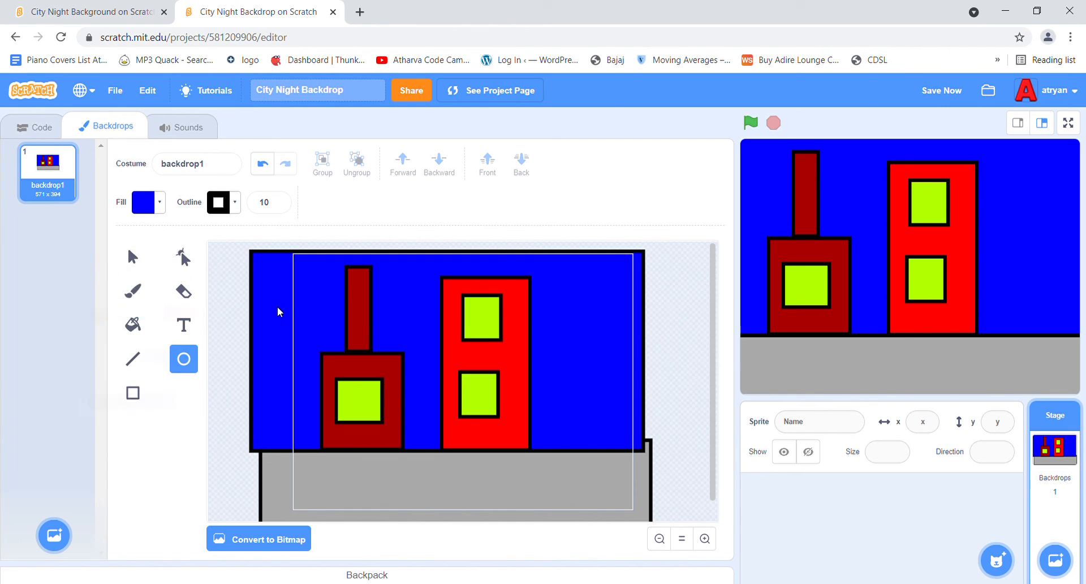
# Draw a circle in the sky beside the bright red building, using the same yellow-green fill as the windows
pyautogui.click(132, 256)
pyautogui.click(363, 403)
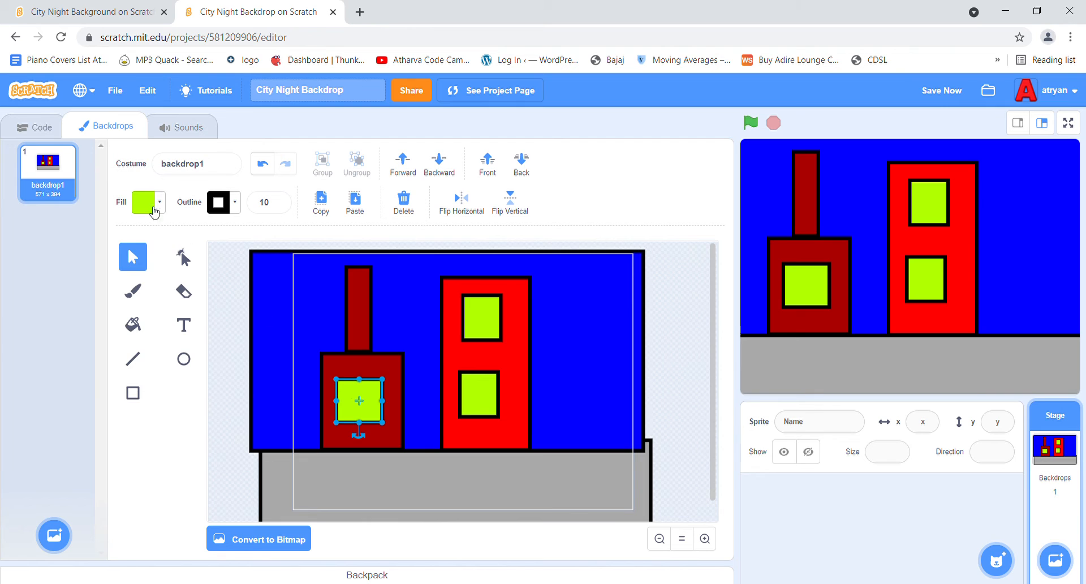
pyautogui.click(143, 202)
pyautogui.click(224, 408)
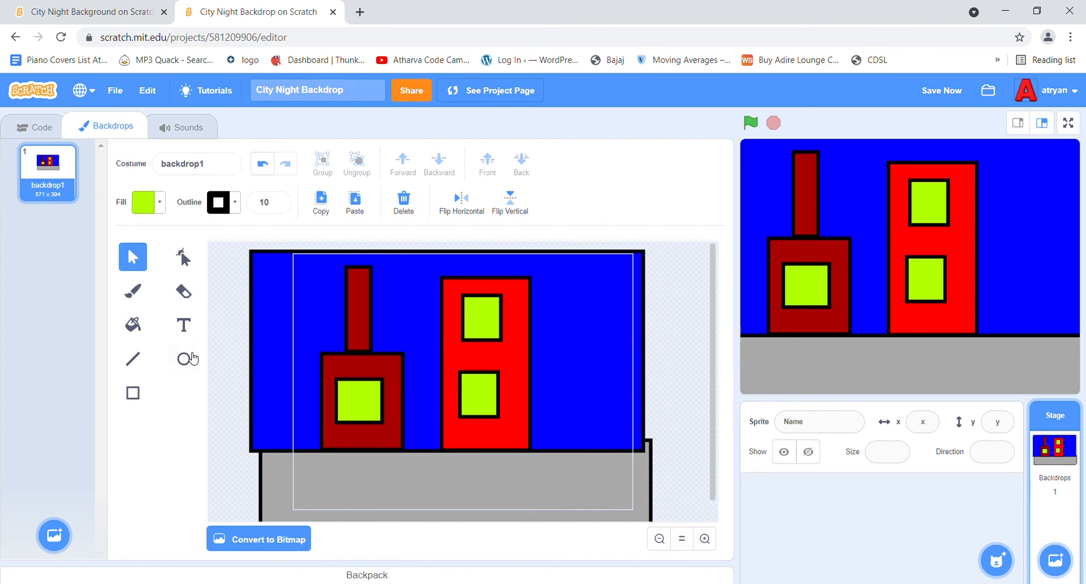
pyautogui.click(185, 358)
pyautogui.moveTo(558, 283); pyautogui.dragTo(648, 379)
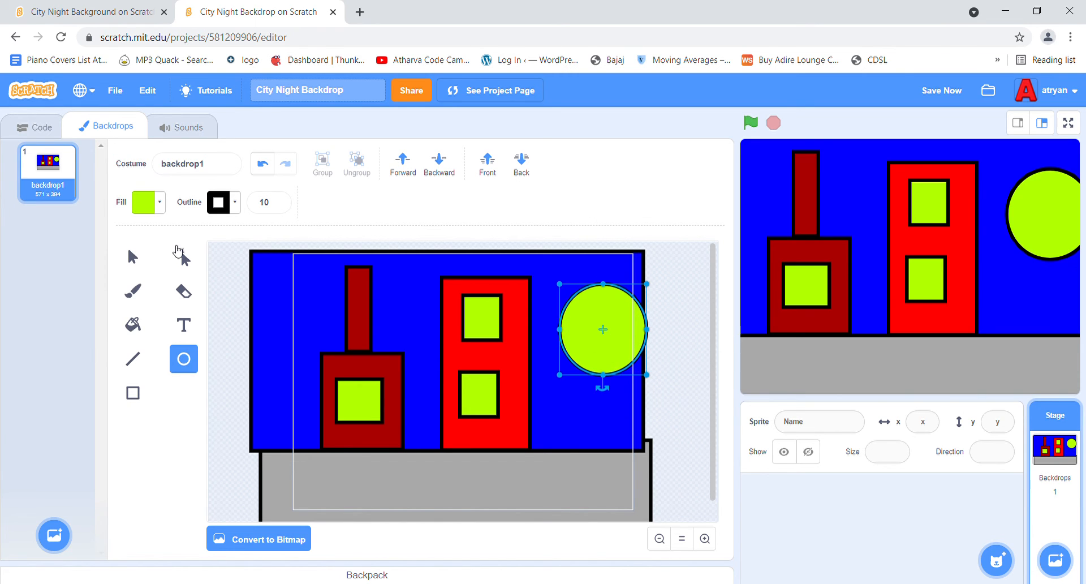
# Remove the outline from the yellow-green circle and deselect it
pyautogui.click(219, 202)
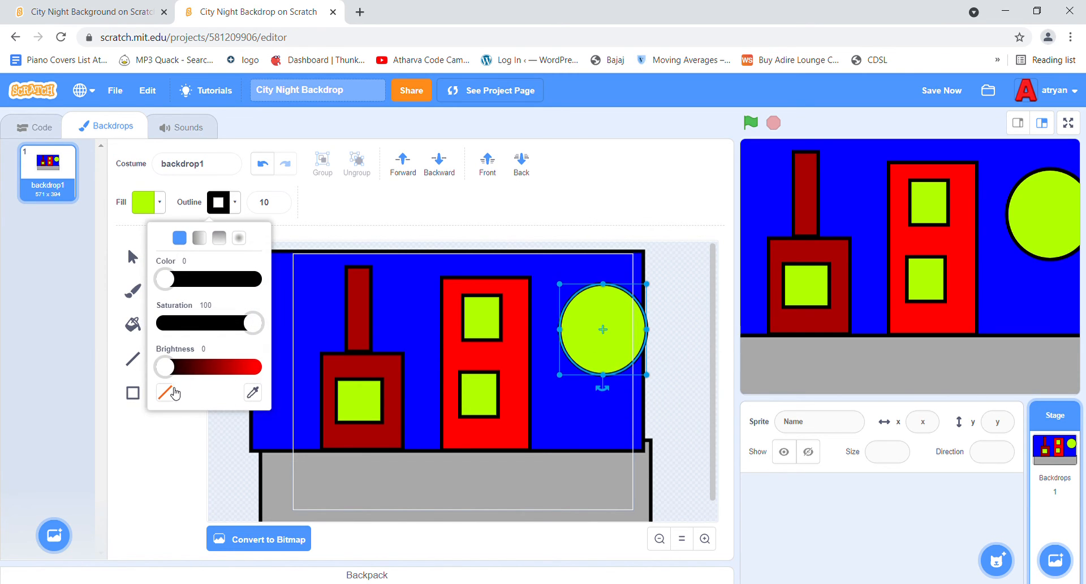
pyautogui.click(165, 392)
pyautogui.click(234, 463)
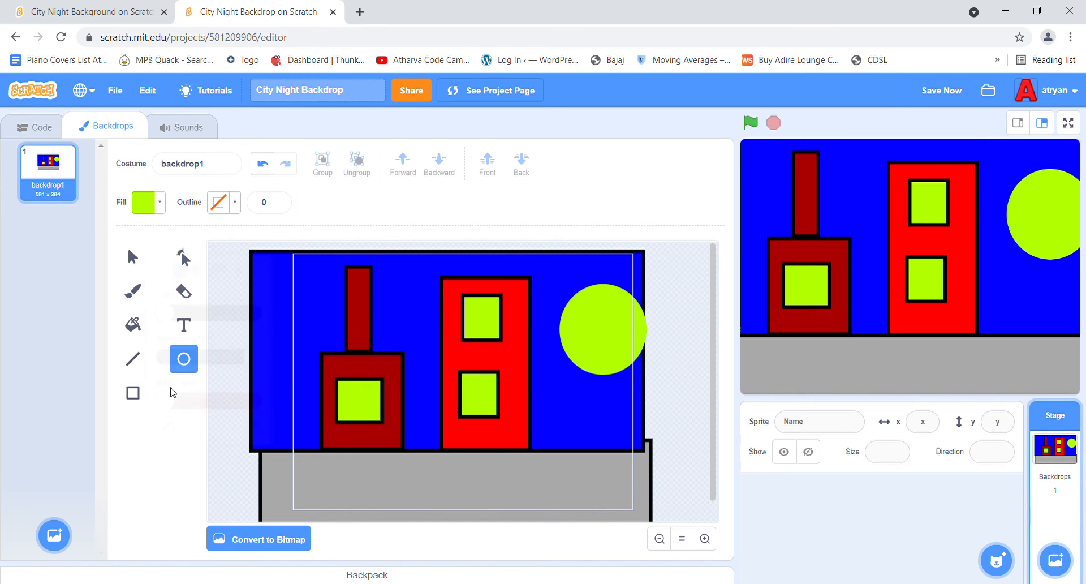
# Draw a slightly smaller circle in the sky's blue without an outline over the yellow-green circle to form a crescent moon
pyautogui.click(132, 256)
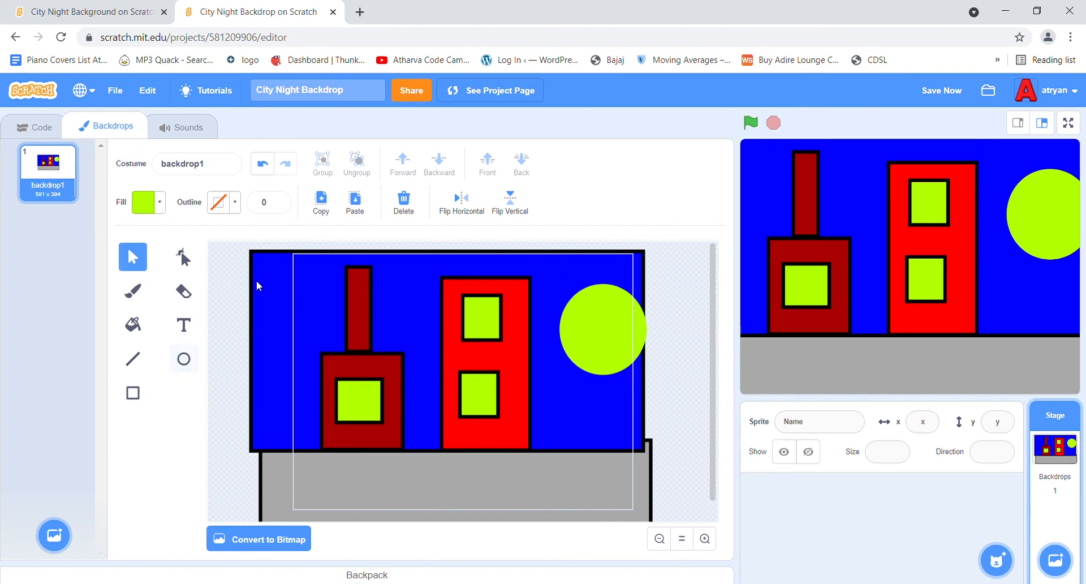
pyautogui.click(314, 307)
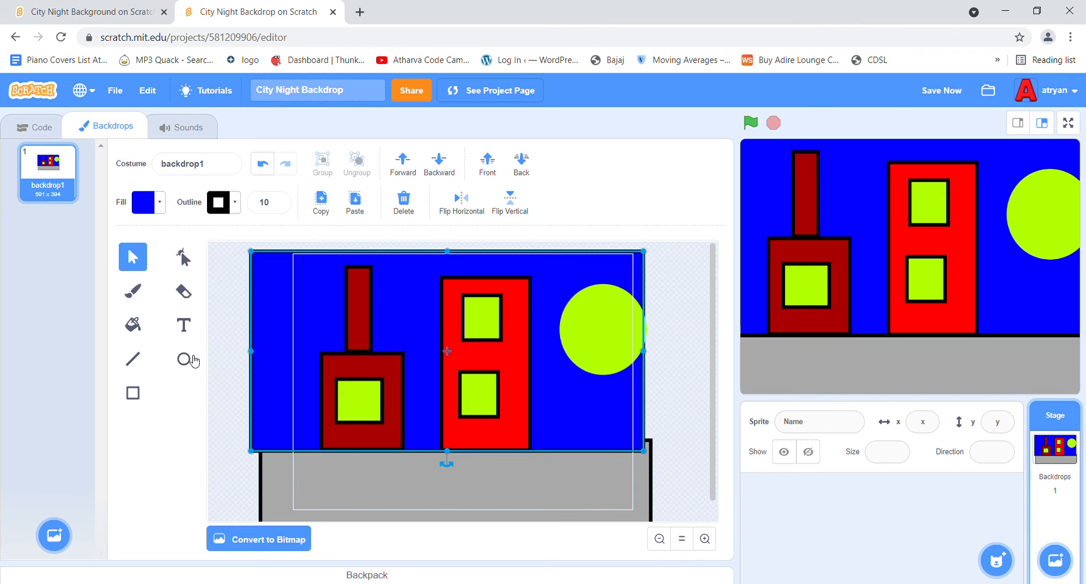
pyautogui.click(184, 358)
pyautogui.click(225, 209)
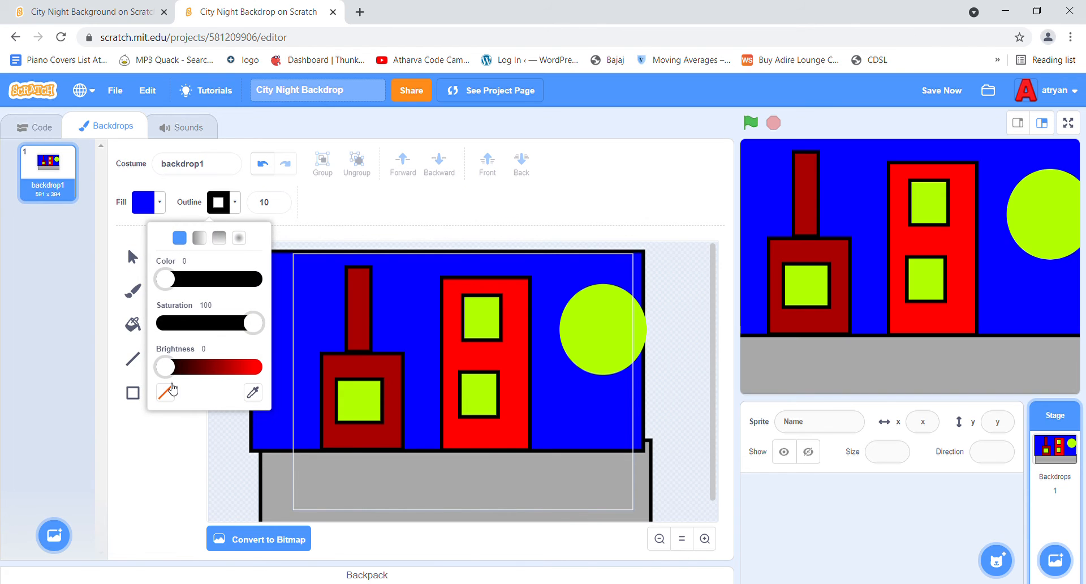
pyautogui.click(165, 392)
pyautogui.moveTo(551, 284); pyautogui.dragTo(622, 365)
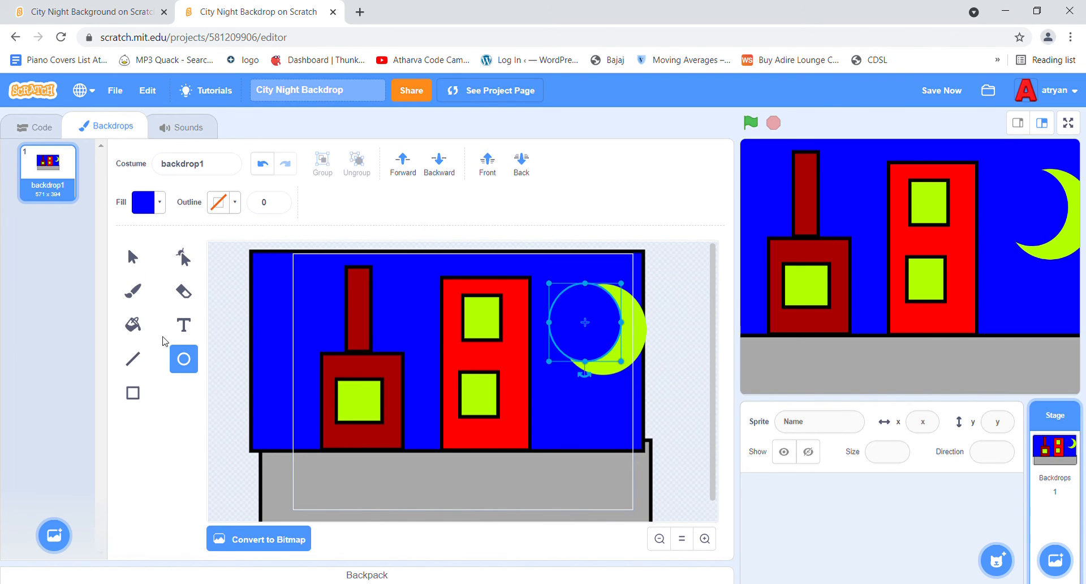
# Switch to the Select tool and leave both circles of the crescent moon deselected
pyautogui.click(222, 403)
pyautogui.click(131, 366)
pyautogui.click(132, 257)
pyautogui.click(560, 382)
pyautogui.click(600, 363)
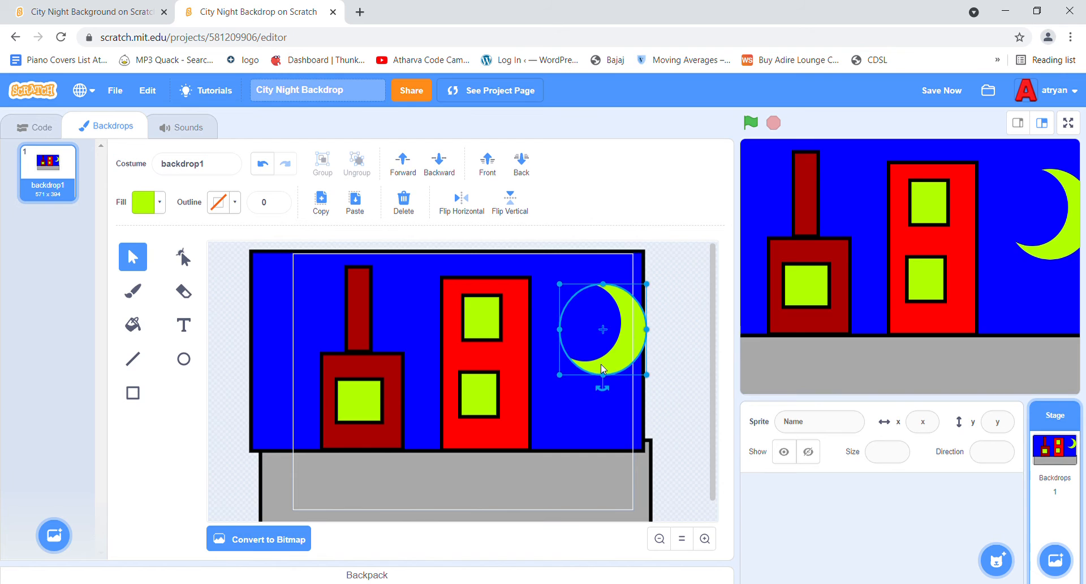
pyautogui.click(243, 346)
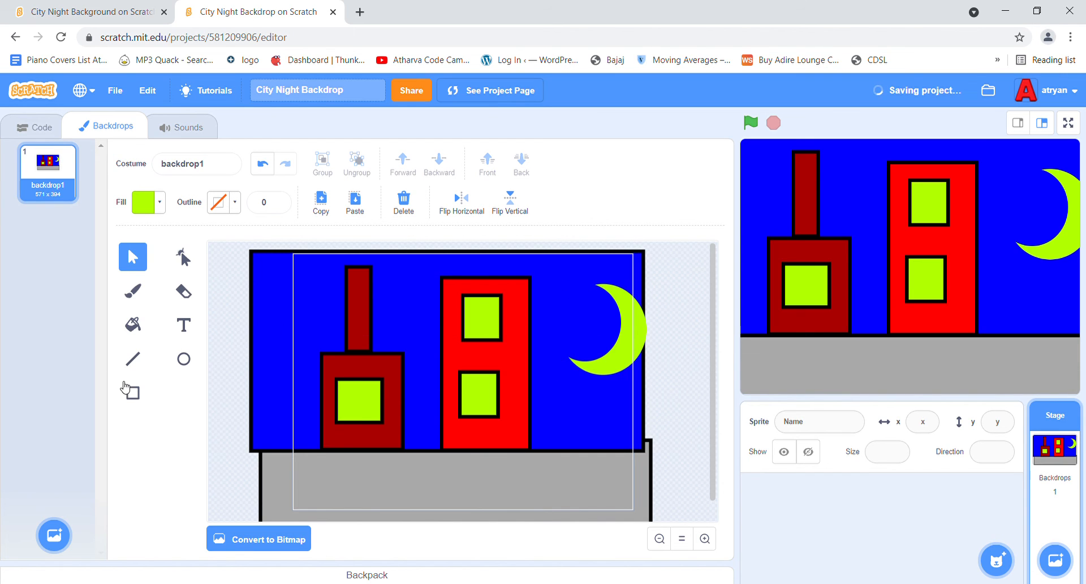
# Set the Line tool's outline to yellow-green with color 22, saturation 100 and brightness 100
pyautogui.click(133, 360)
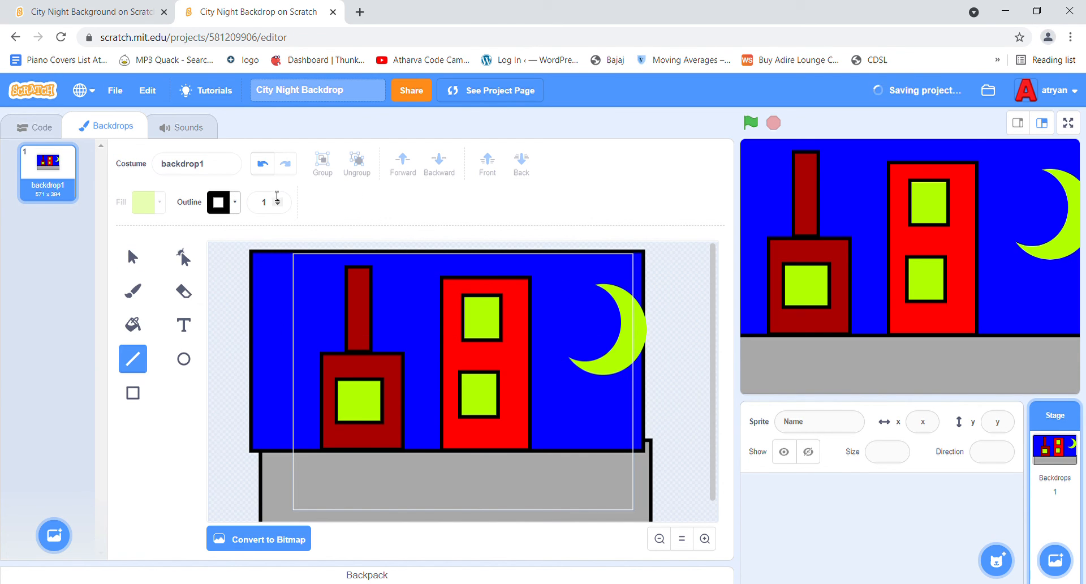
pyautogui.click(234, 203)
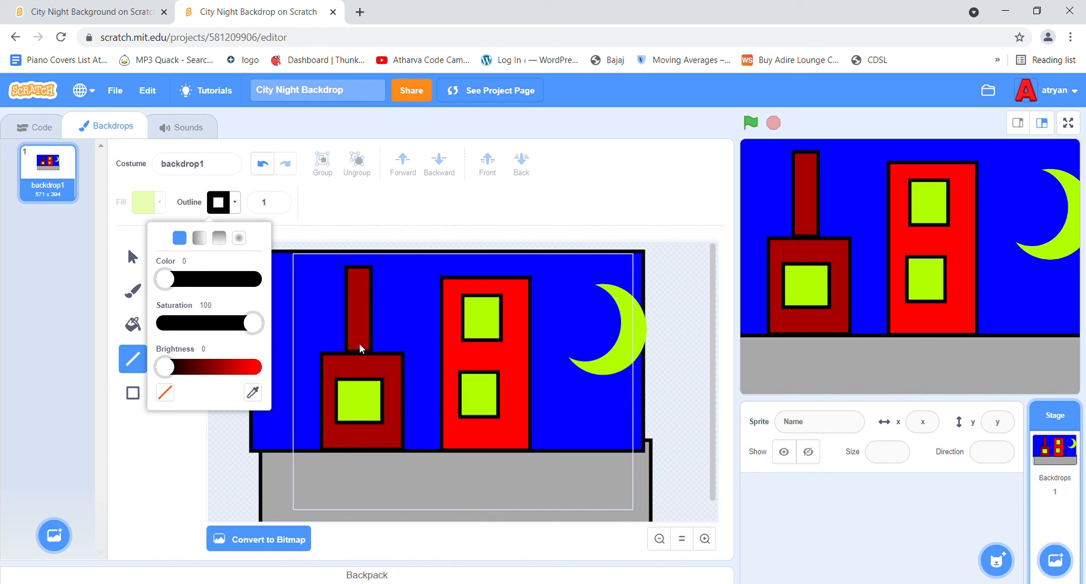
pyautogui.moveTo(164, 280); pyautogui.dragTo(179, 284)
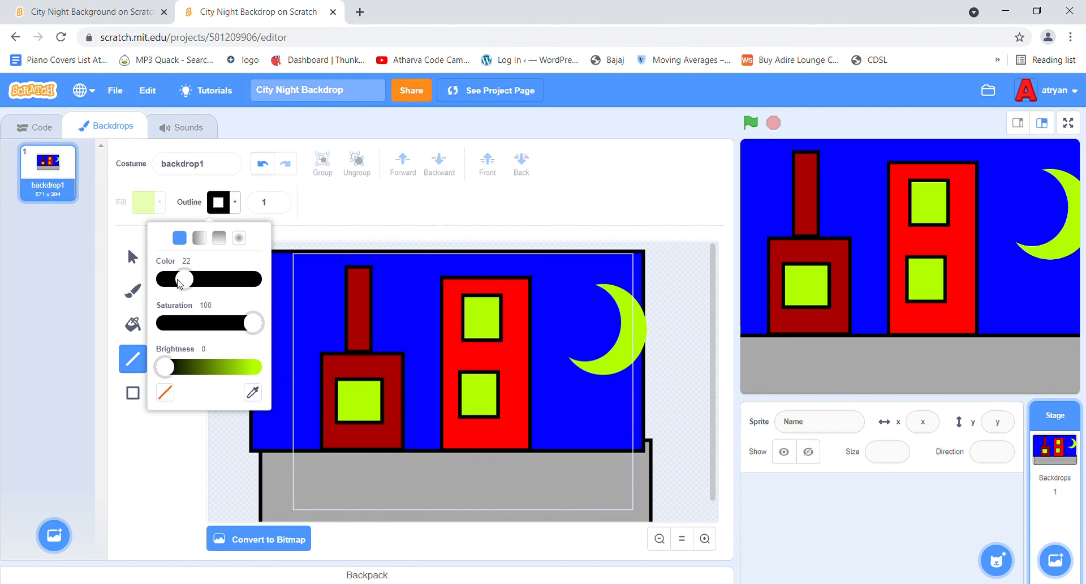
pyautogui.moveTo(176, 366); pyautogui.dragTo(369, 365)
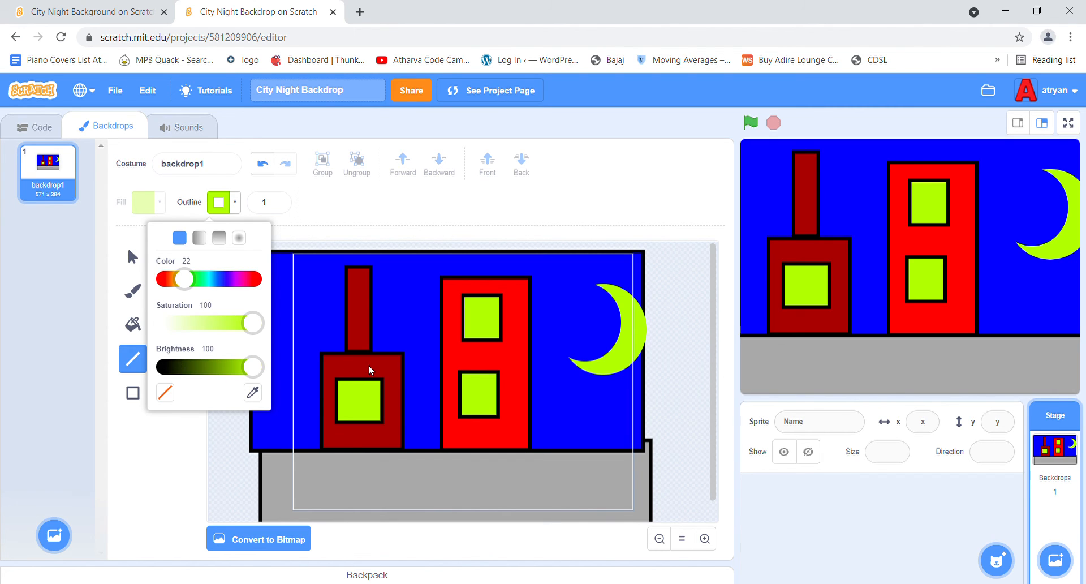
pyautogui.click(211, 436)
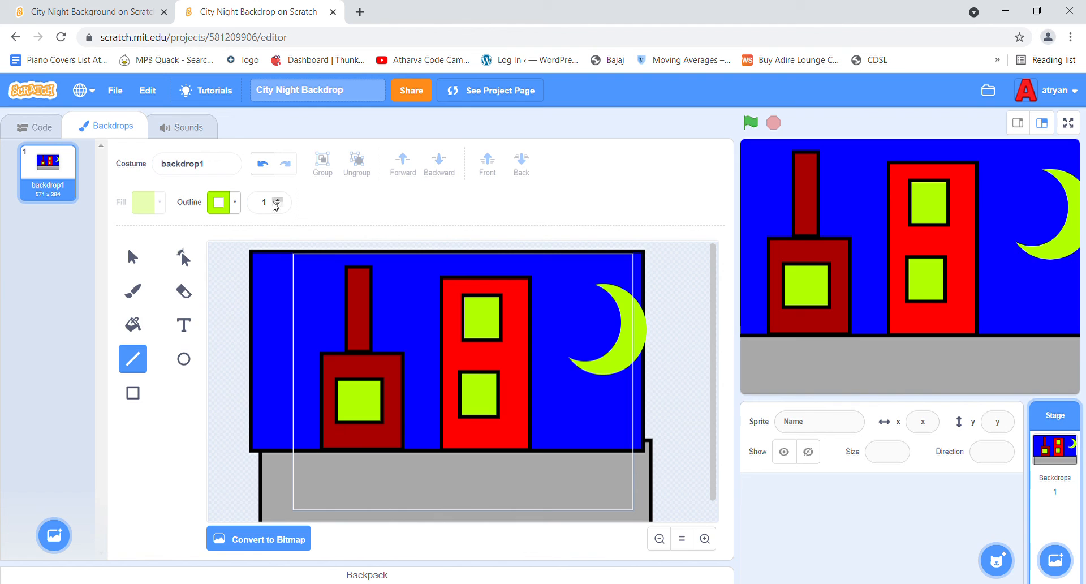
# Draw a five-pointed star outline in the sky below the moon with a line width of 5
pyautogui.click(276, 200)
pyautogui.click(277, 200)
pyautogui.click(277, 200)
pyautogui.moveTo(560, 379); pyautogui.dragTo(555, 391)
pyautogui.moveTo(559, 379); pyautogui.dragTo(567, 394)
pyautogui.moveTo(576, 391)
pyautogui.mouseDown()
pyautogui.moveTo(572, 418)
pyautogui.moveTo(536, 400)
pyautogui.mouseUp()
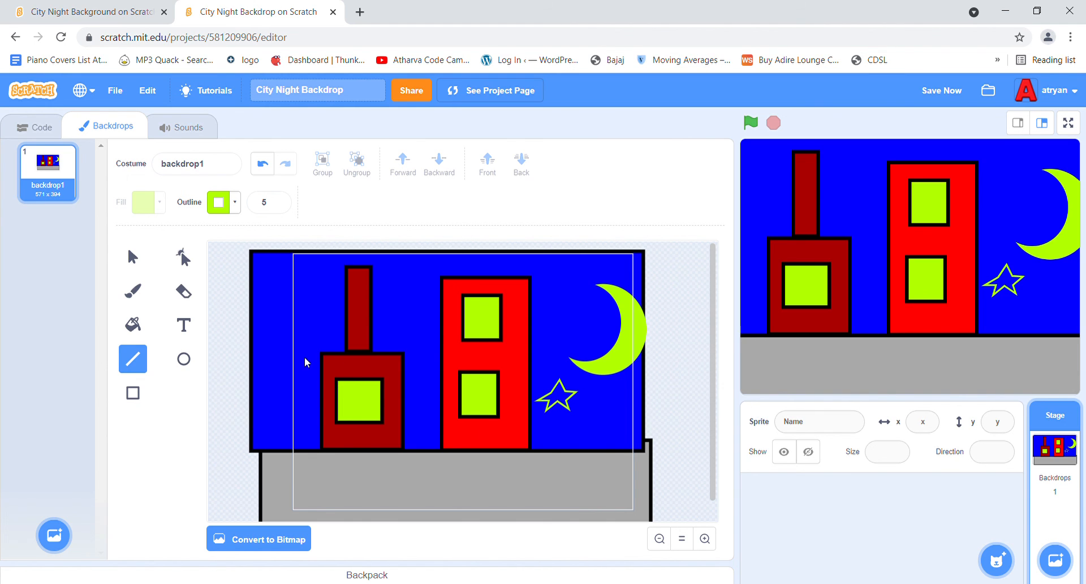
# Delete the thin five-pointed star below the moon
pyautogui.click(131, 255)
pyautogui.moveTo(542, 403); pyautogui.dragTo(547, 405)
pyautogui.press('Delete')
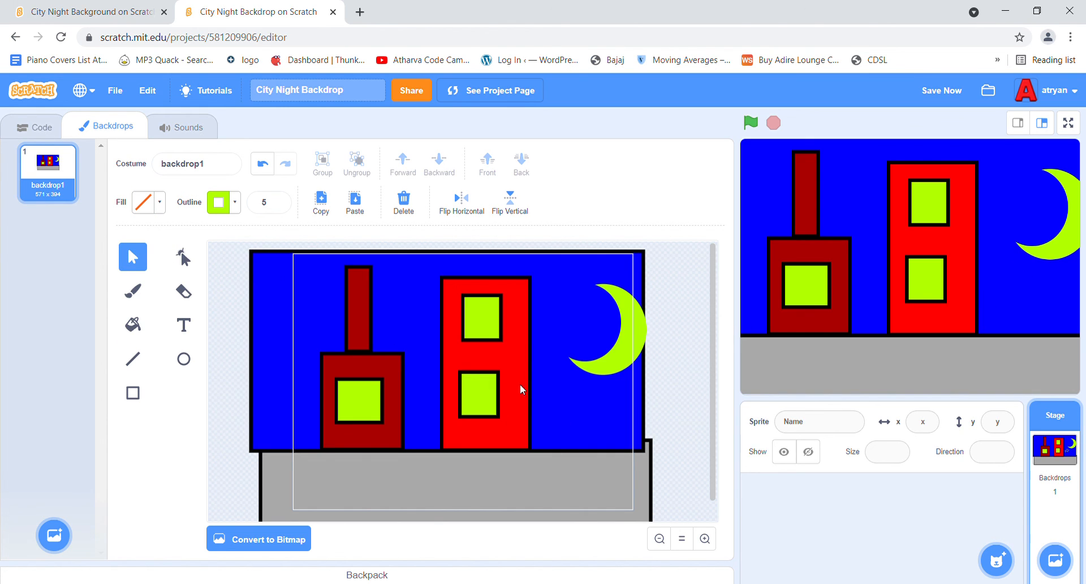
# Draw yellow-green six-pointed stars with line width 10 below the moon and in the sky left of the dark red tower
pyautogui.click(133, 358)
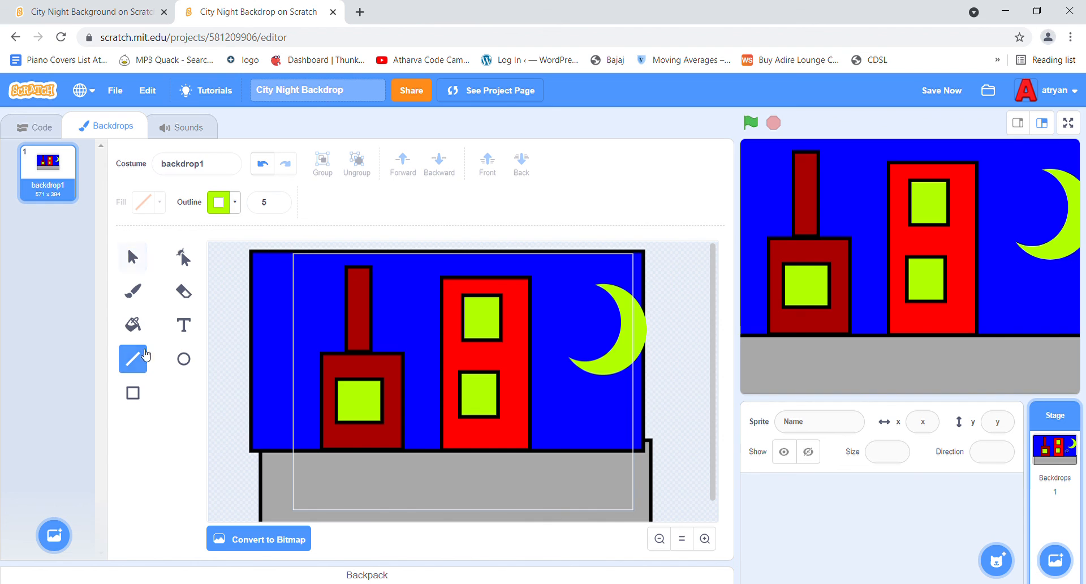
pyautogui.click(276, 201)
pyautogui.click(276, 201)
pyautogui.click(276, 201)
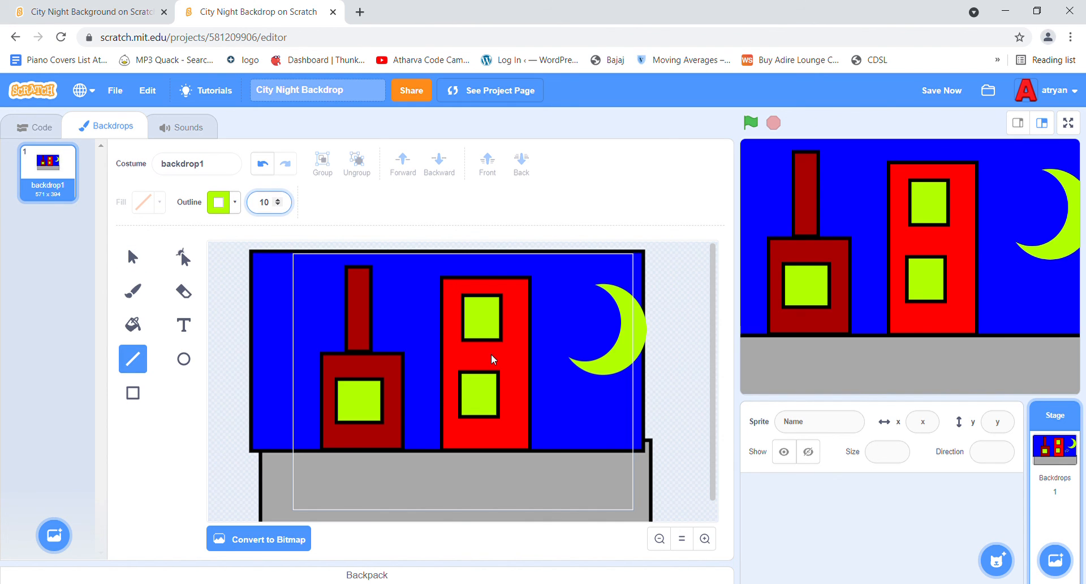
pyautogui.moveTo(567, 385)
pyautogui.mouseDown()
pyautogui.moveTo(580, 407)
pyautogui.moveTo(567, 386)
pyautogui.moveTo(601, 391)
pyautogui.moveTo(563, 397)
pyautogui.moveTo(569, 412)
pyautogui.mouseUp()
pyautogui.moveTo(569, 411); pyautogui.dragTo(584, 391)
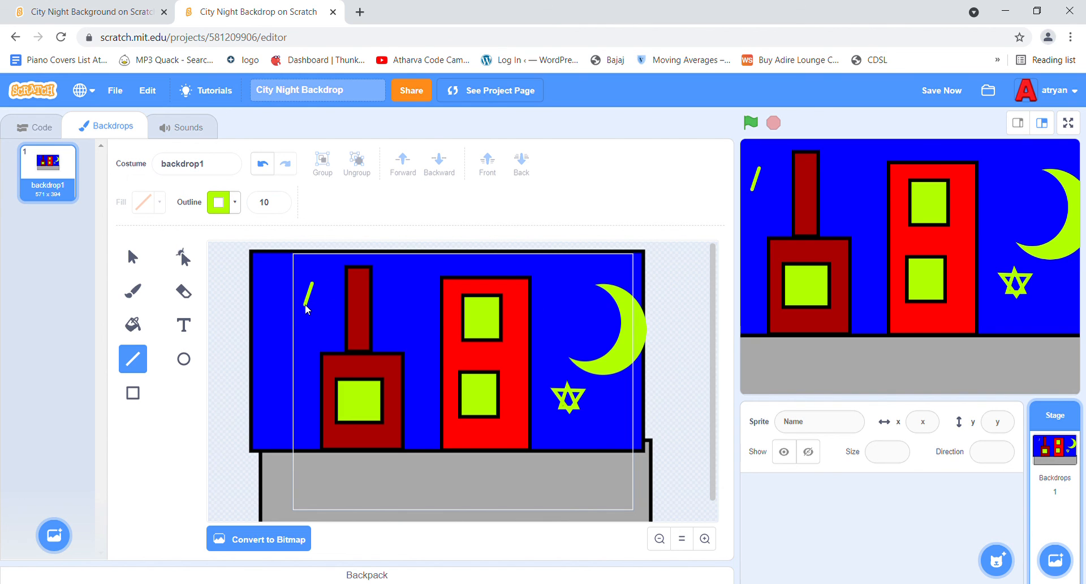
pyautogui.moveTo(317, 301)
pyautogui.mouseDown()
pyautogui.moveTo(311, 283)
pyautogui.moveTo(303, 289)
pyautogui.moveTo(326, 283)
pyautogui.moveTo(316, 307)
pyautogui.moveTo(302, 288)
pyautogui.mouseUp()
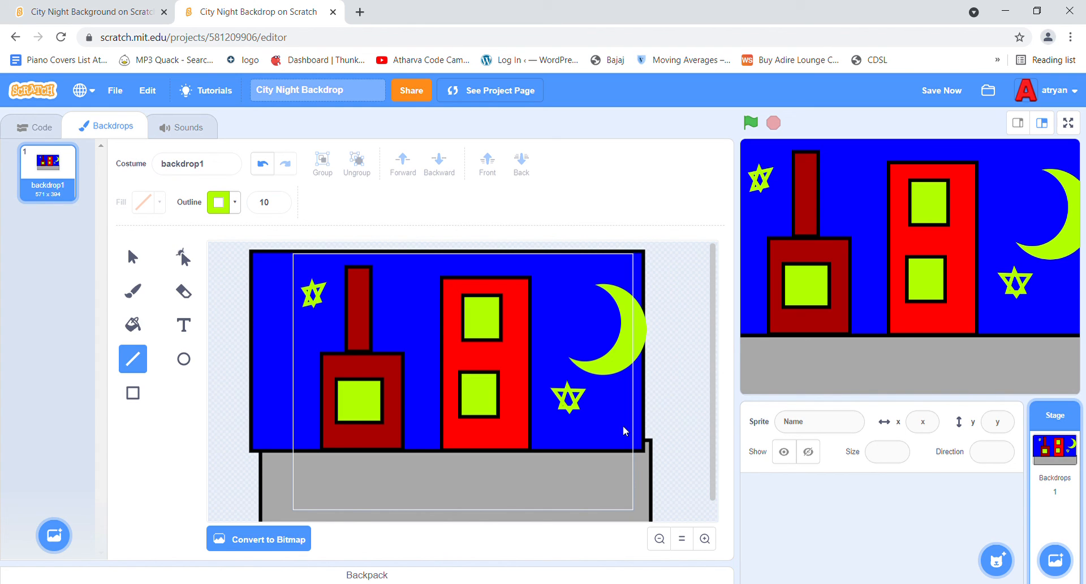